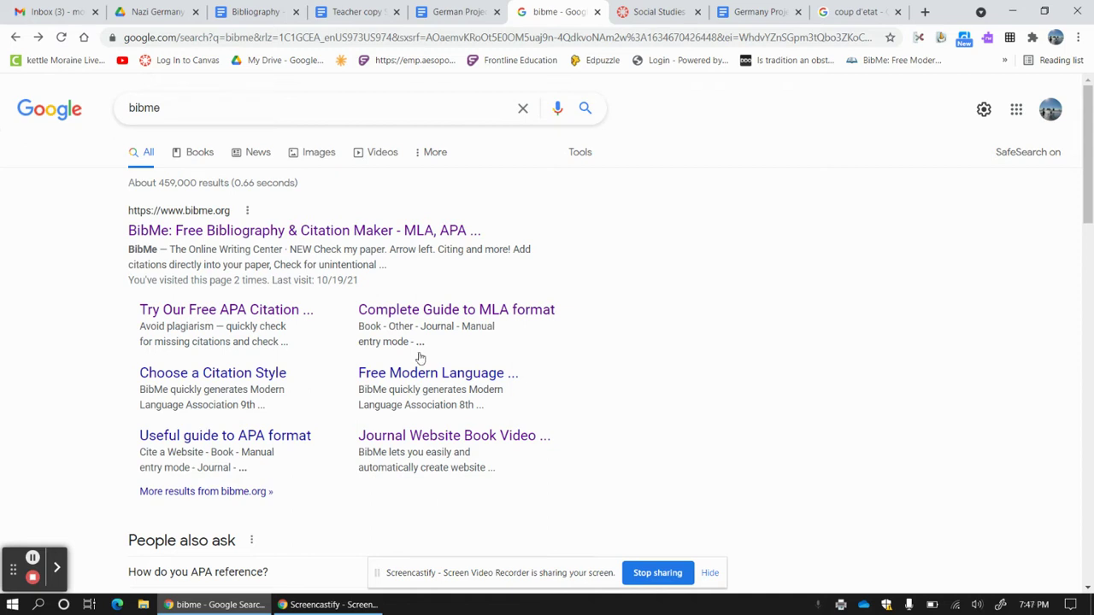
# - Review the Cornell notes' source URLs, details and summary alongside the claim and evidence paragraphs in the teacher copy of the essay
pyautogui.click(367, 12)
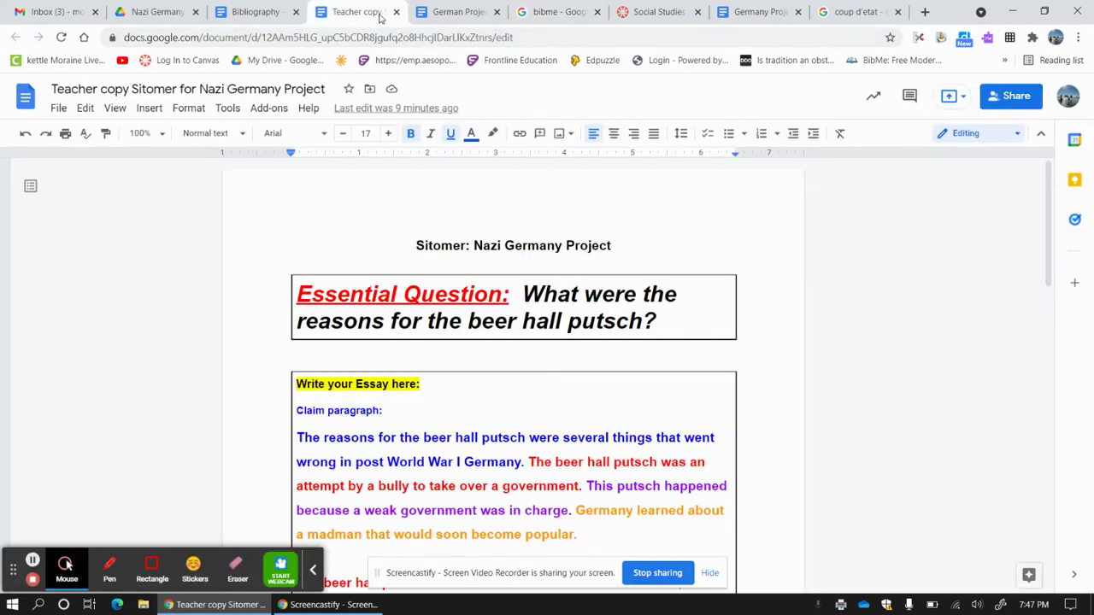
pyautogui.click(438, 12)
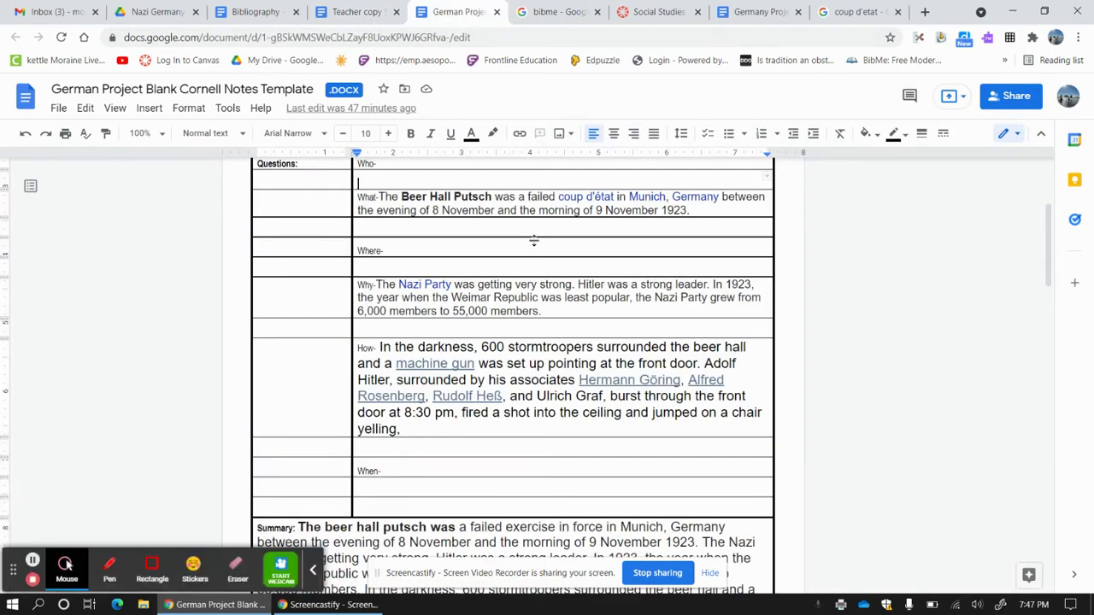
pyautogui.scroll(3, 533, 241)
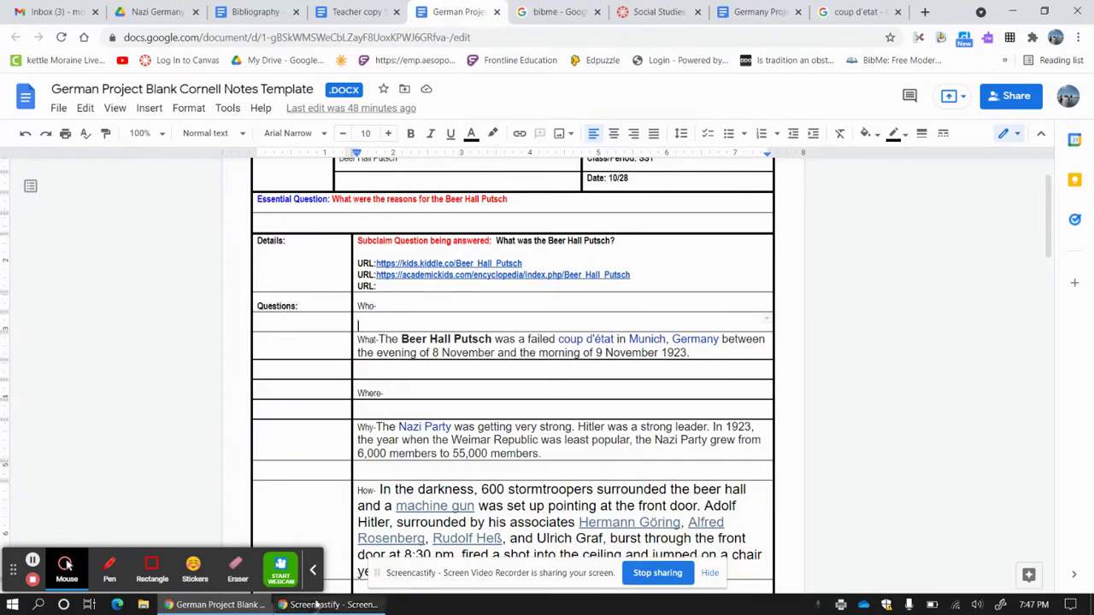
pyautogui.click(312, 572)
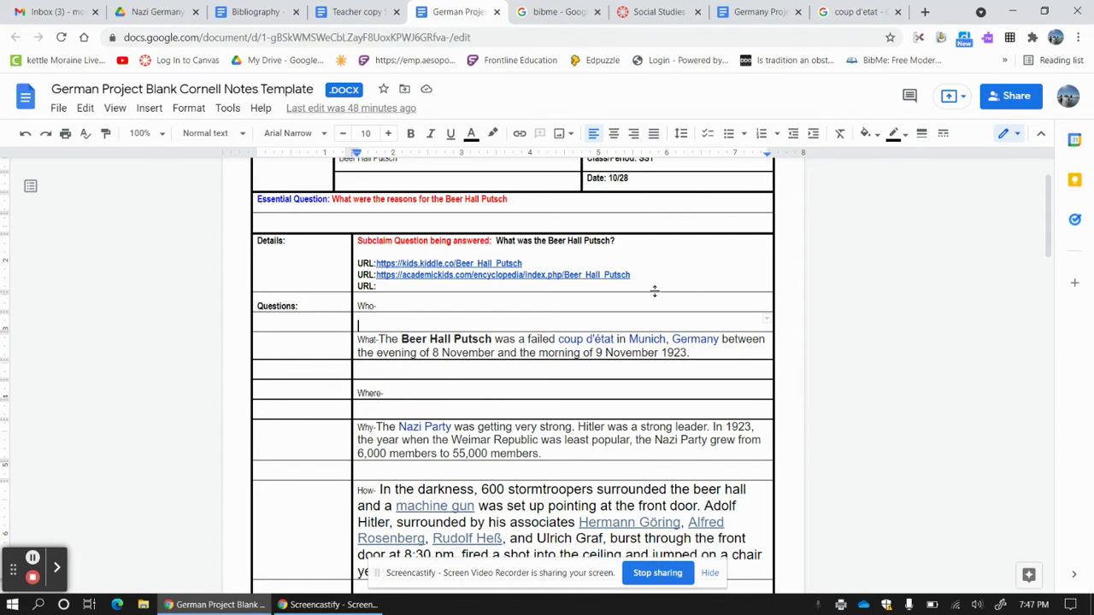
pyautogui.scroll(-5, 654, 291)
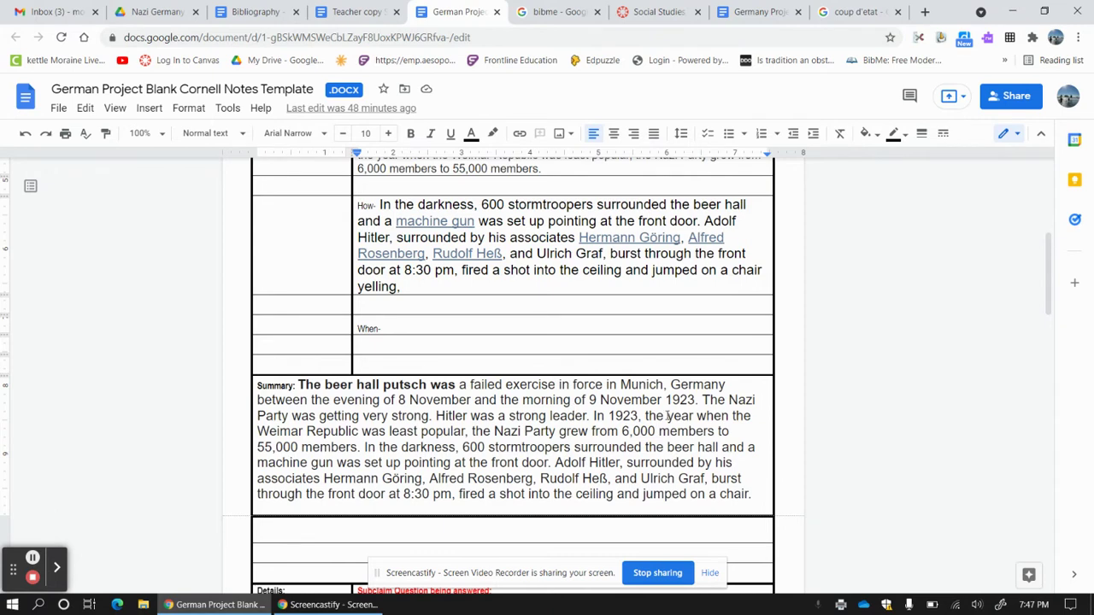
pyautogui.click(359, 13)
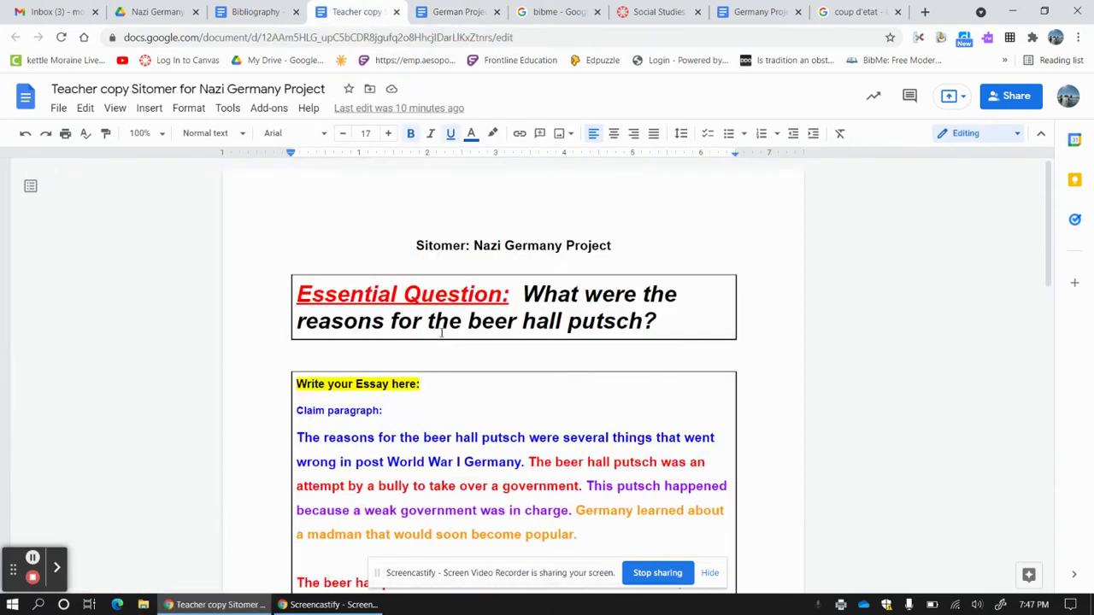
pyautogui.scroll(-3, 464, 383)
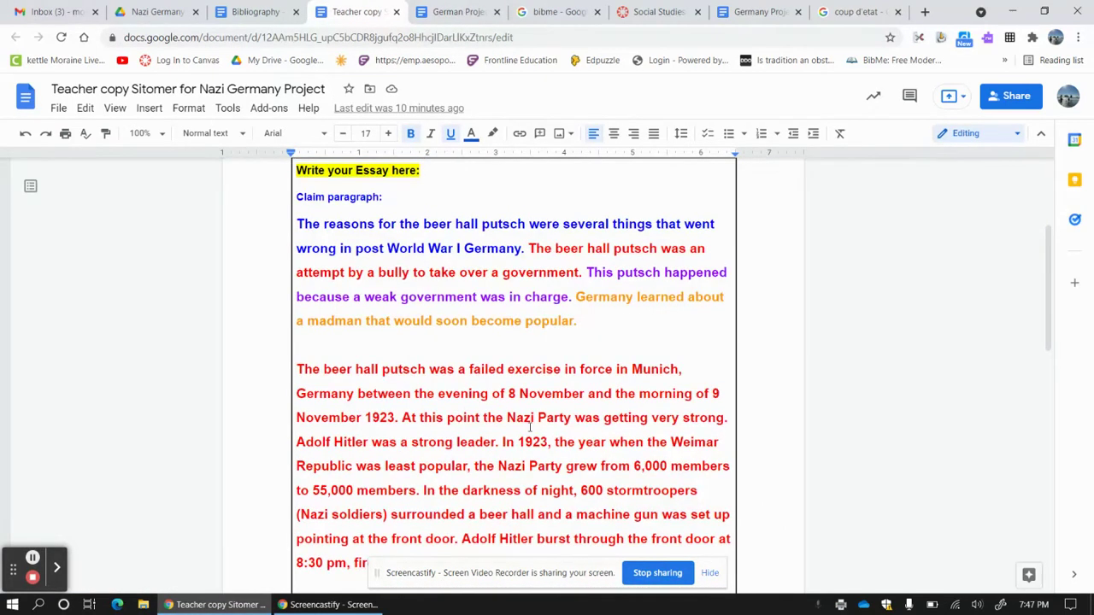
pyautogui.scroll(-1, 530, 427)
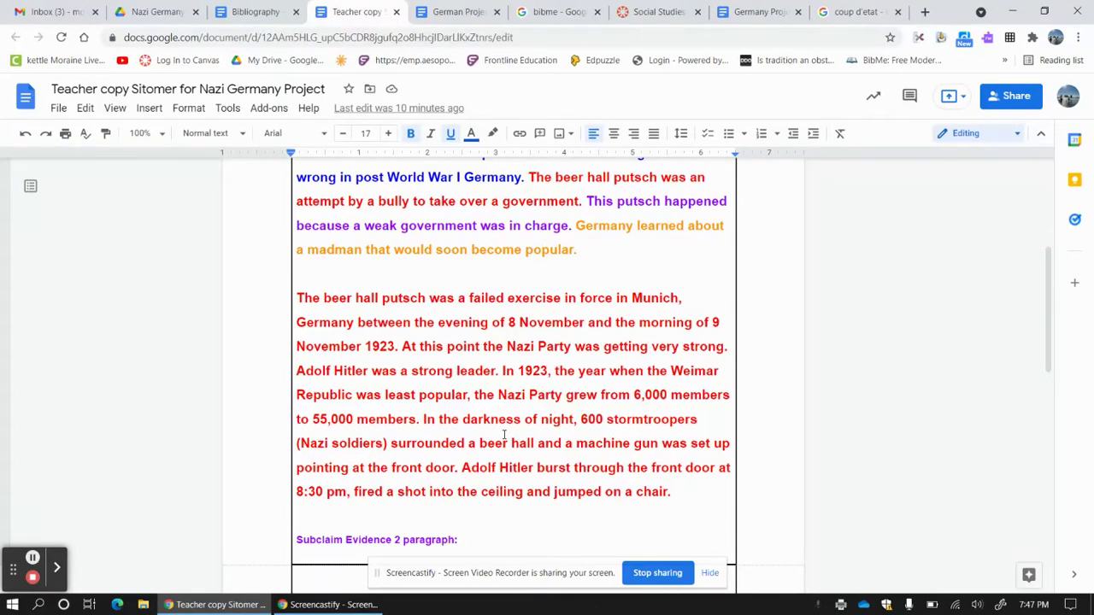
pyautogui.scroll(1, 504, 435)
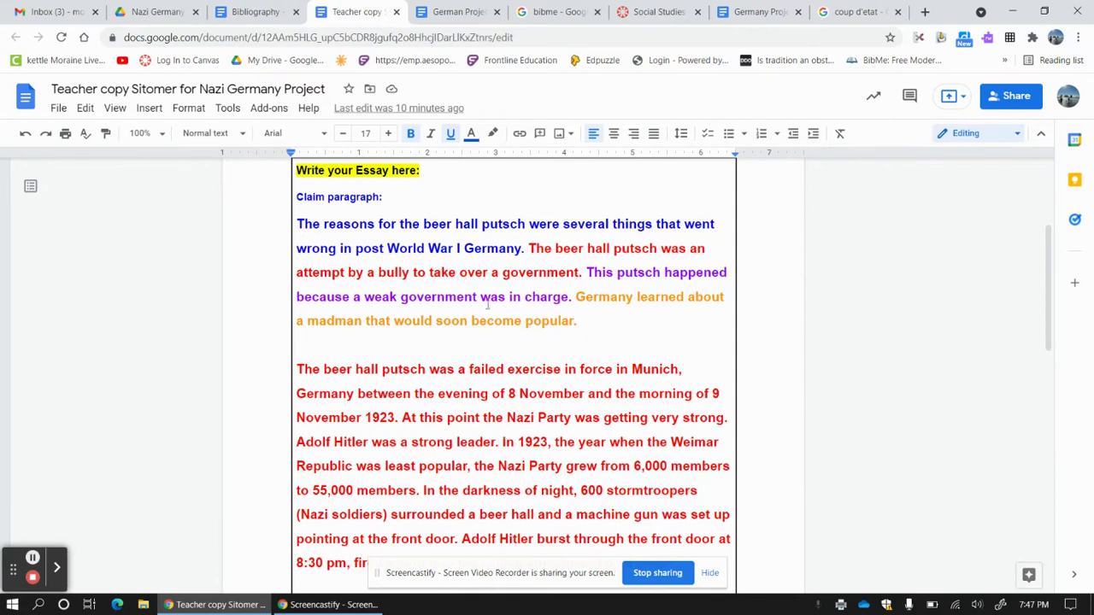
pyautogui.click(453, 12)
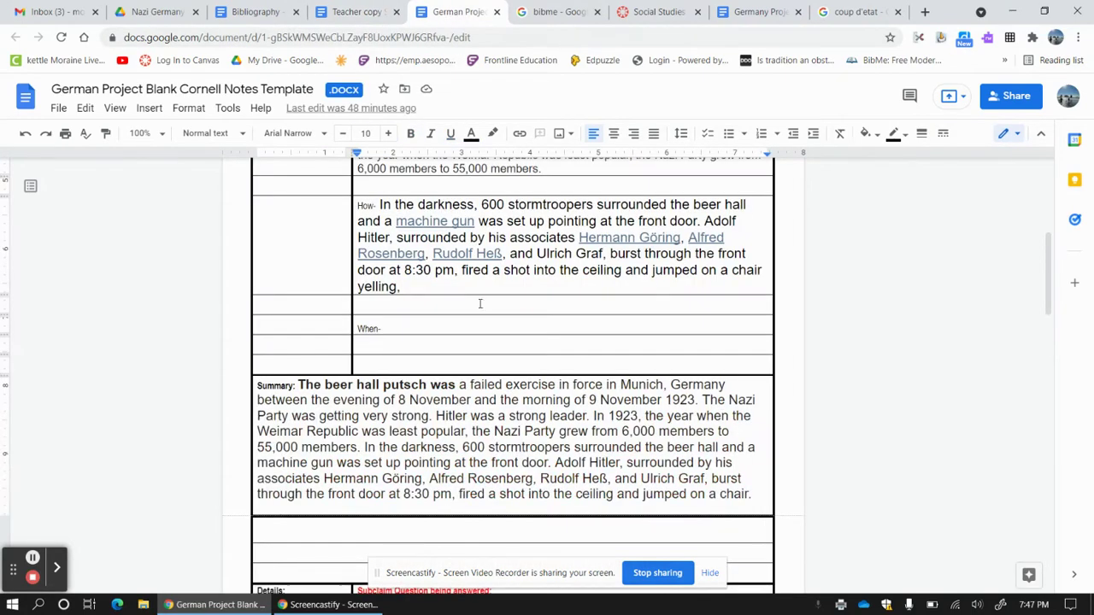
pyautogui.scroll(4, 480, 303)
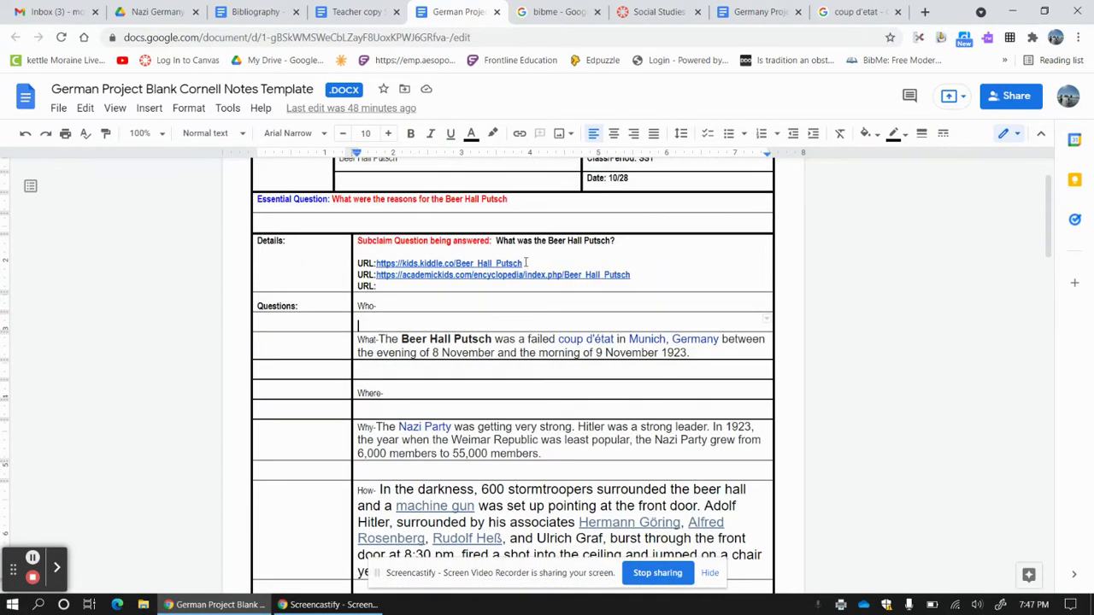
pyautogui.moveTo(525, 262); pyautogui.dragTo(376, 265)
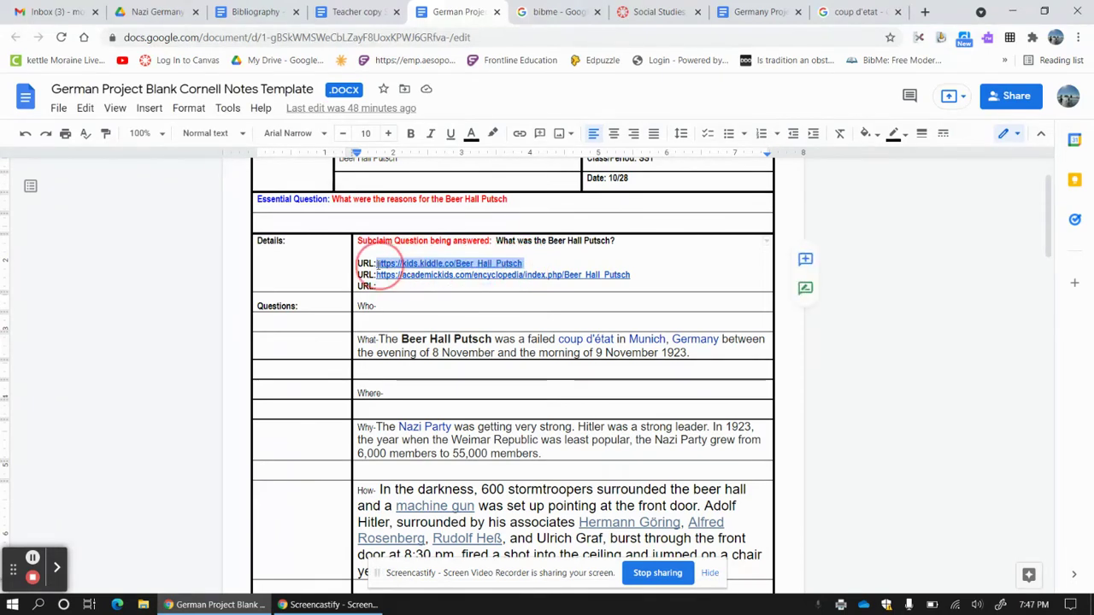
pyautogui.rightClick(392, 263)
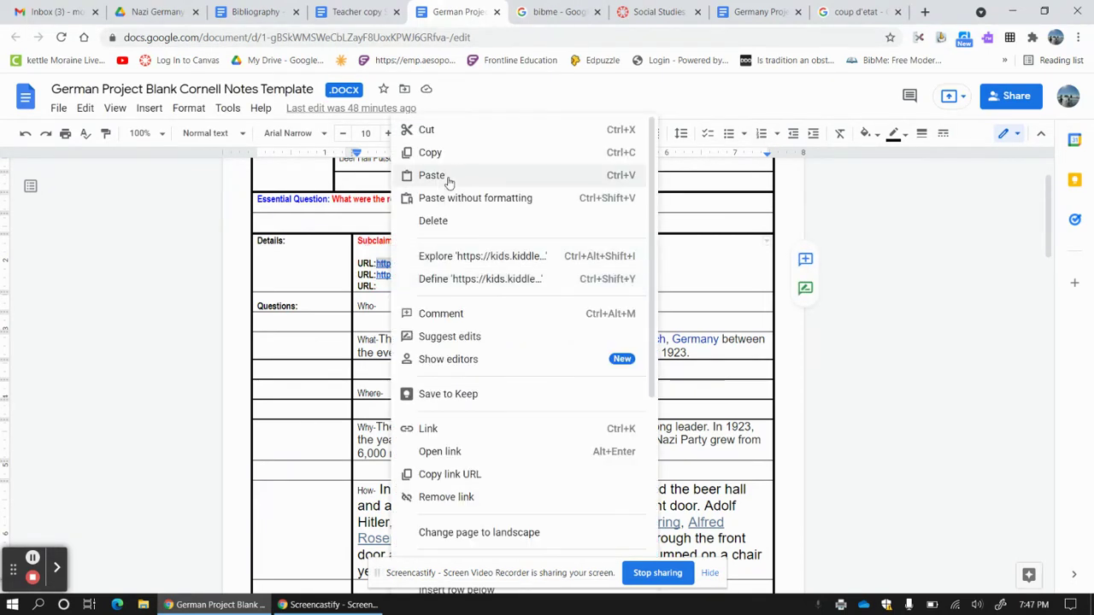
pyautogui.click(434, 158)
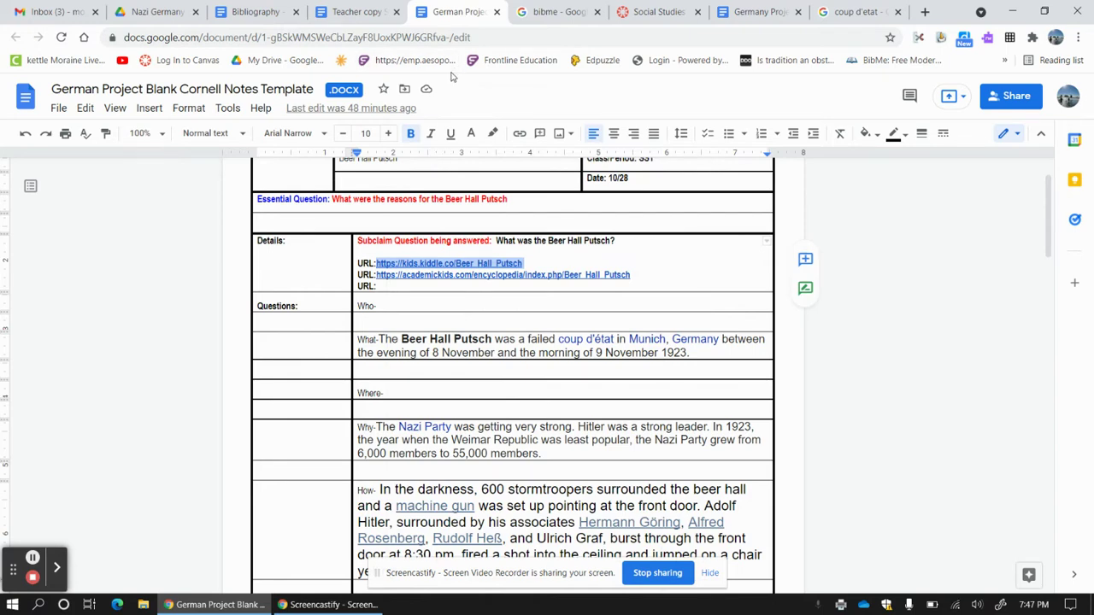
# - Search the web for "bibme mla" in a new browser tab and open BibMe's MLA format guide and generator
pyautogui.click(925, 11)
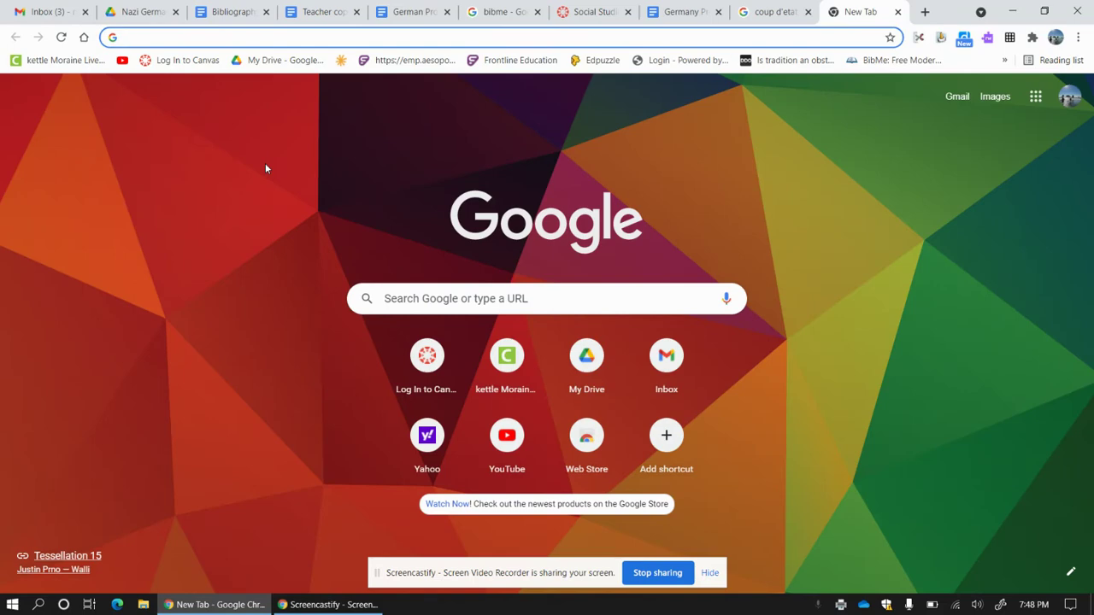
pyautogui.write('bibm')
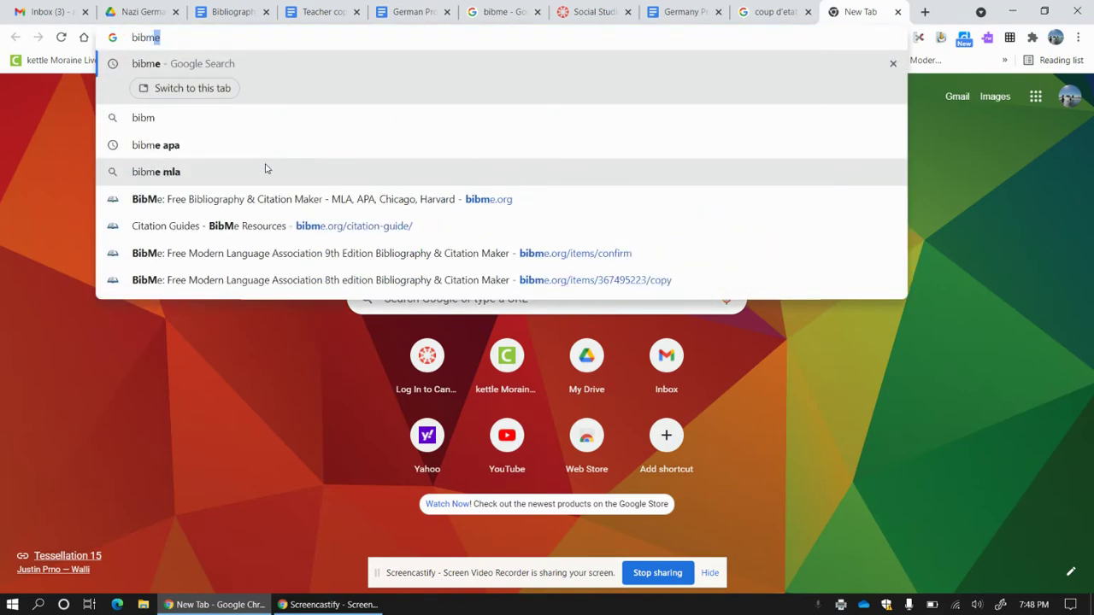
pyautogui.write('e')
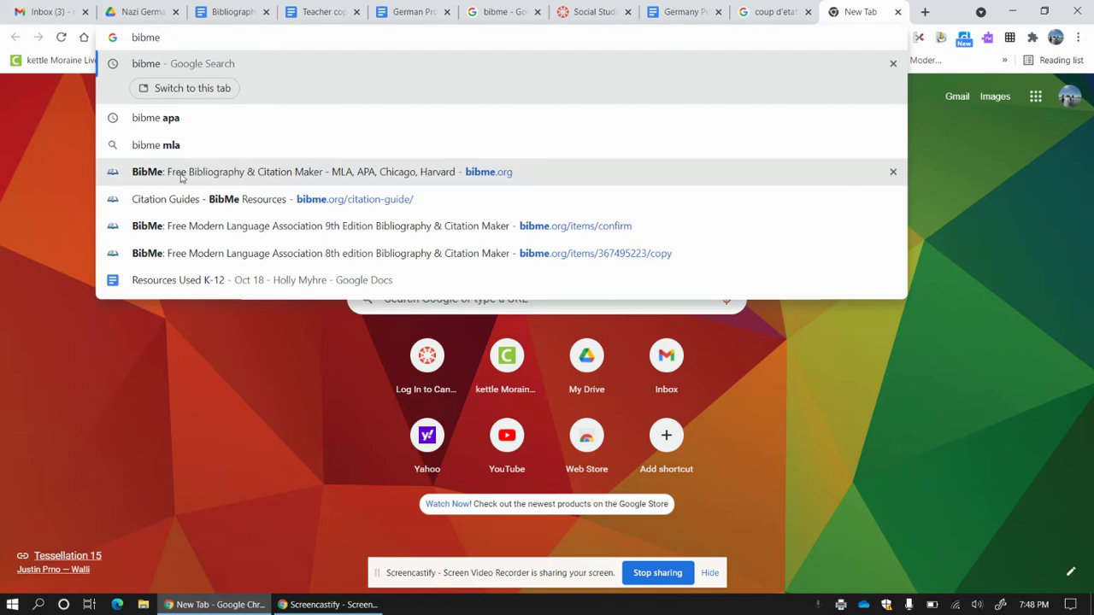
pyautogui.click(171, 147)
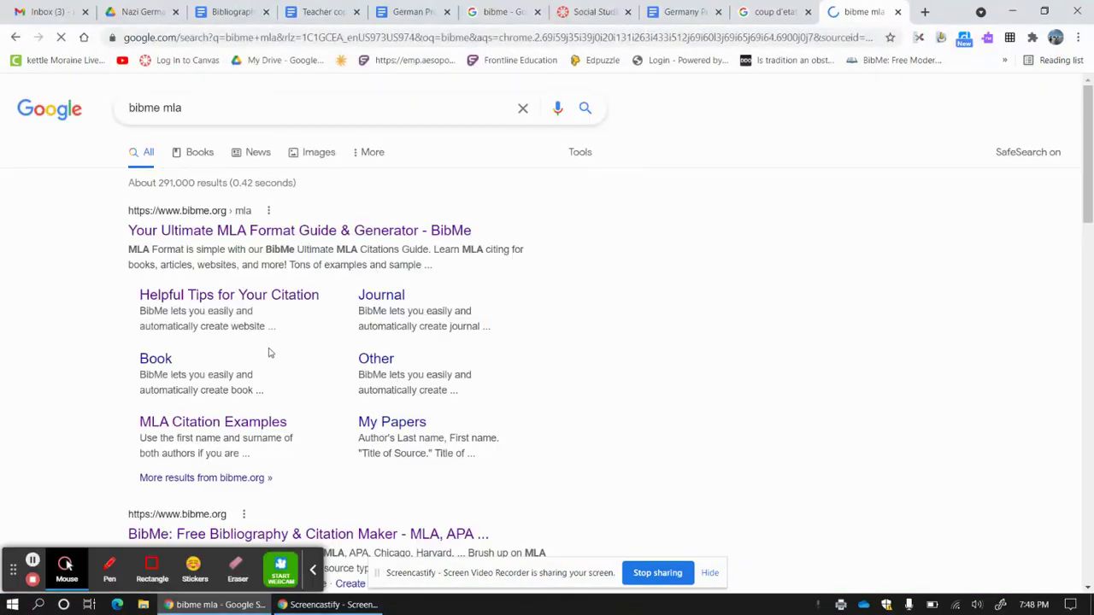
pyautogui.click(379, 243)
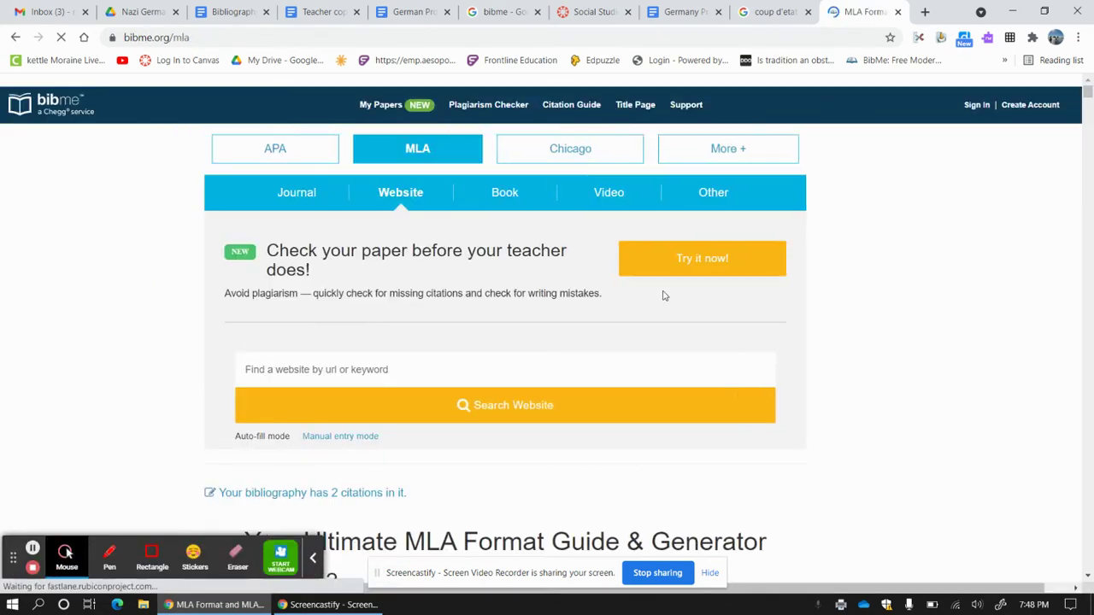
# - Paste the copied Beer Hall Putsch URL into the MLA website citation search and run the search
pyautogui.scroll(-3, 417, 355)
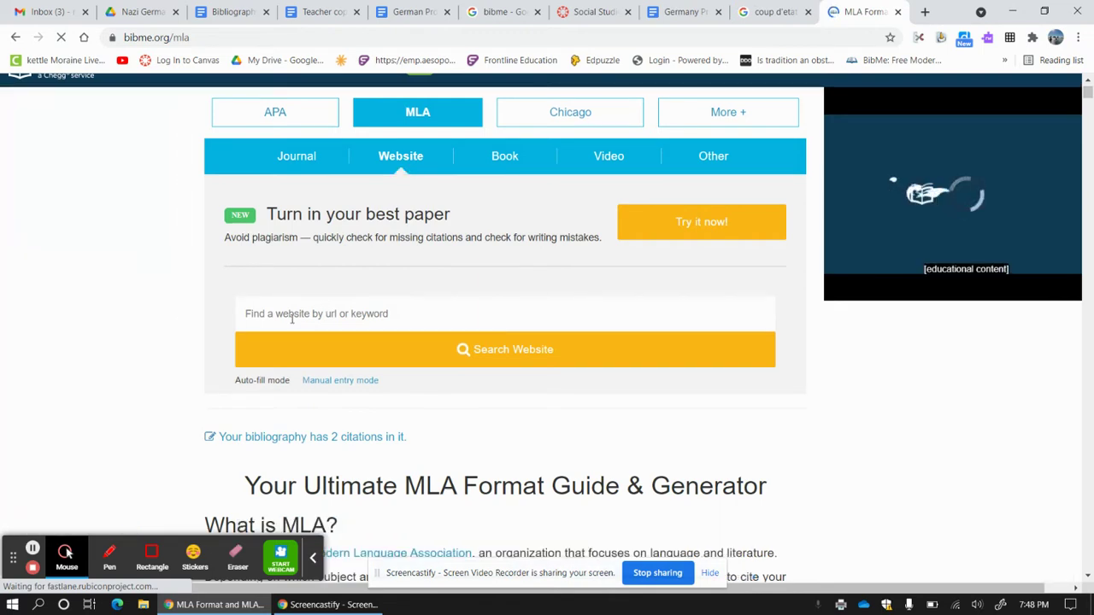
pyautogui.click(270, 313)
pyautogui.rightClick(272, 313)
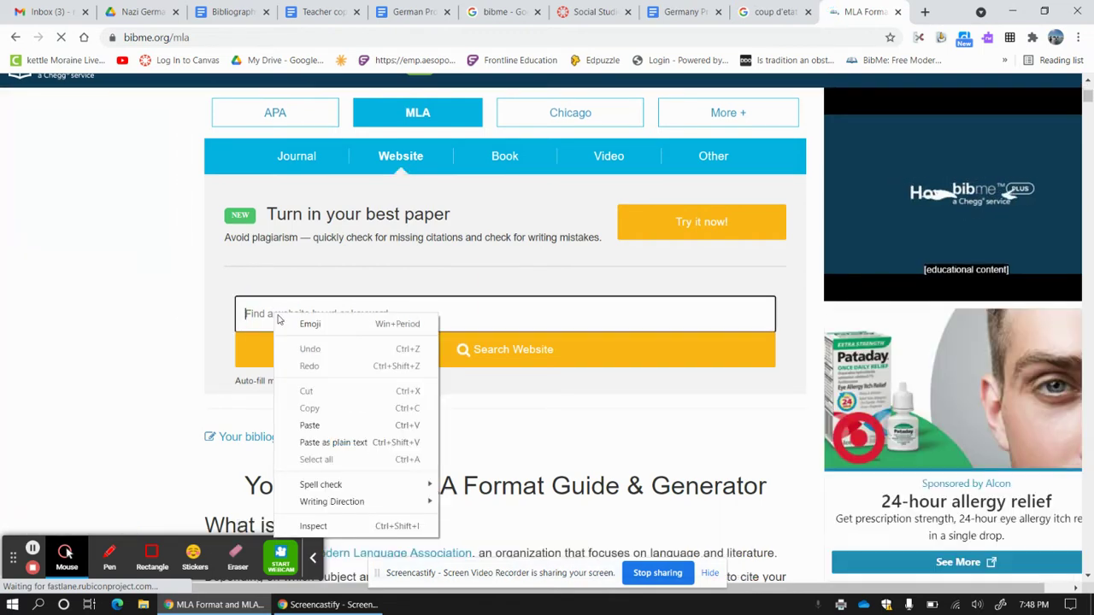
pyautogui.click(323, 425)
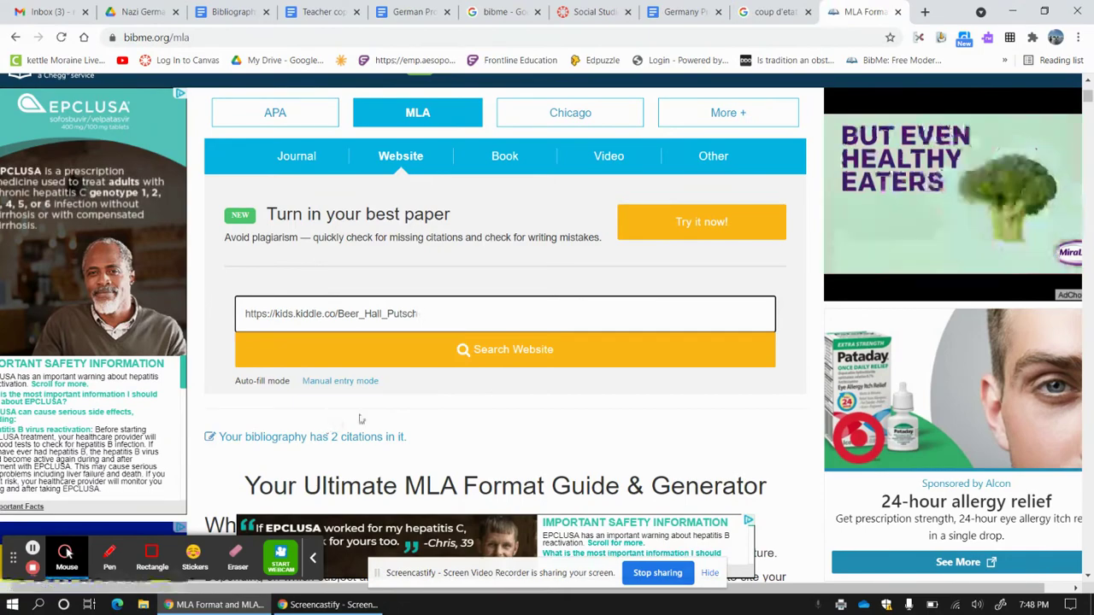
pyautogui.click(495, 350)
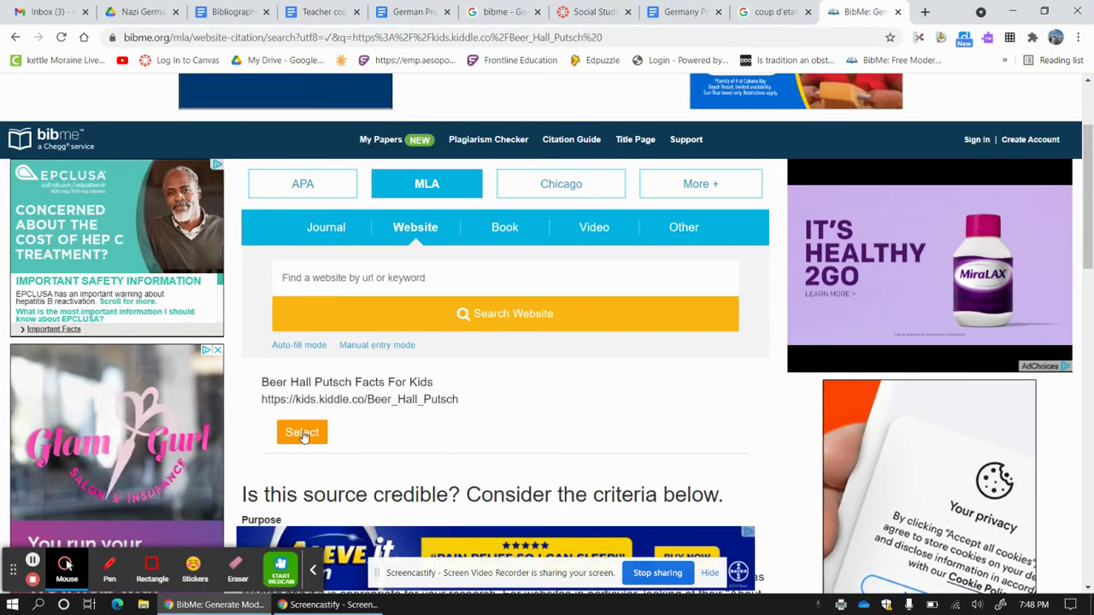
# - Choose the "Beer Hall Putsch Facts For Kids" source and continue past the found citation data to the final step
pyautogui.click(301, 434)
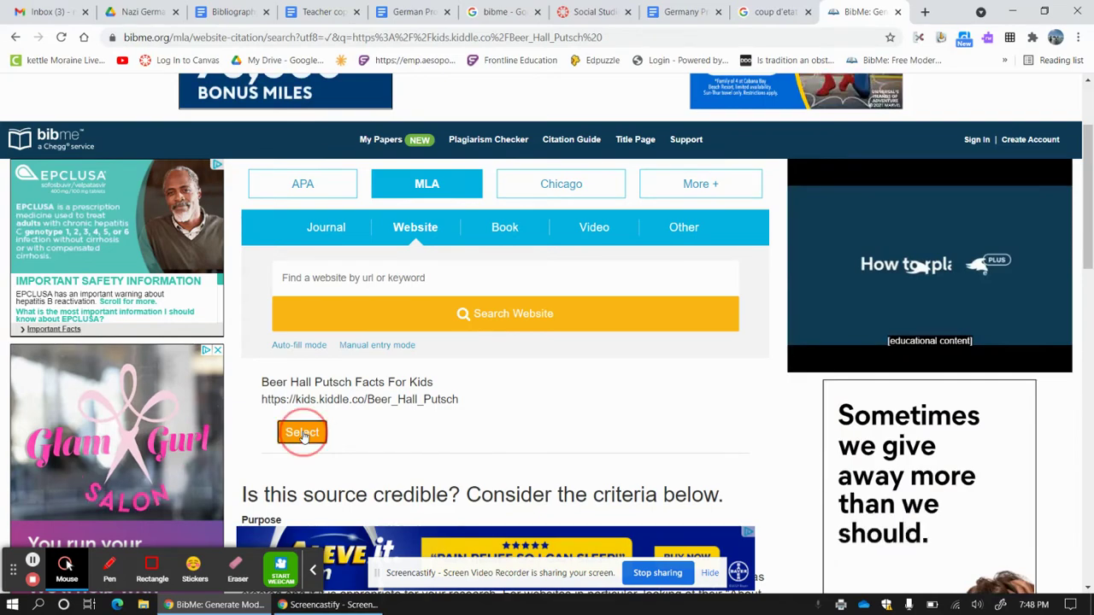
pyautogui.scroll(-5, 522, 403)
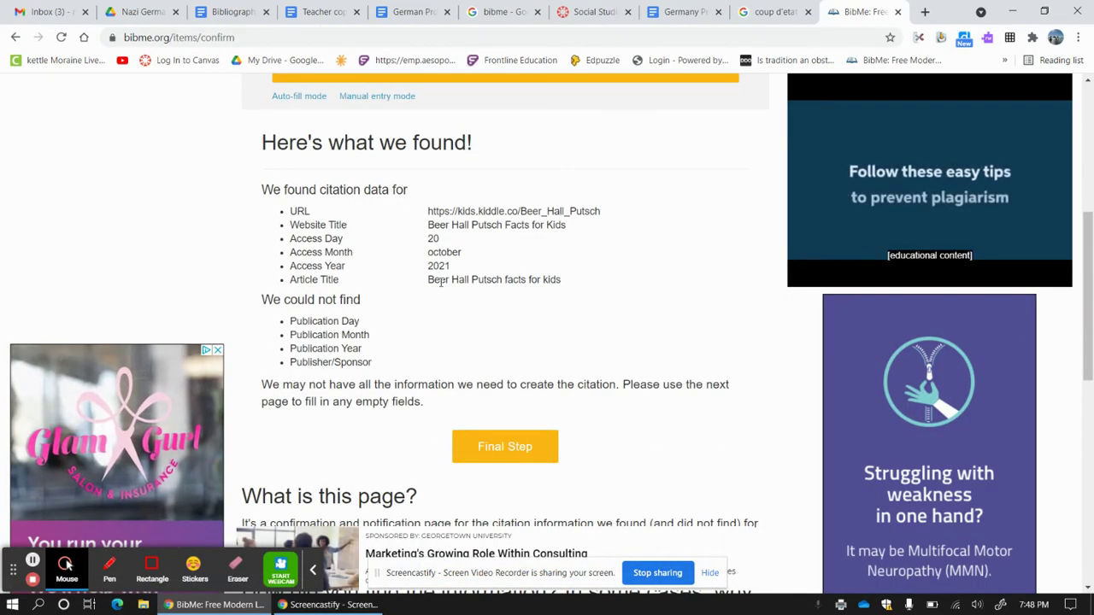
pyautogui.click(499, 443)
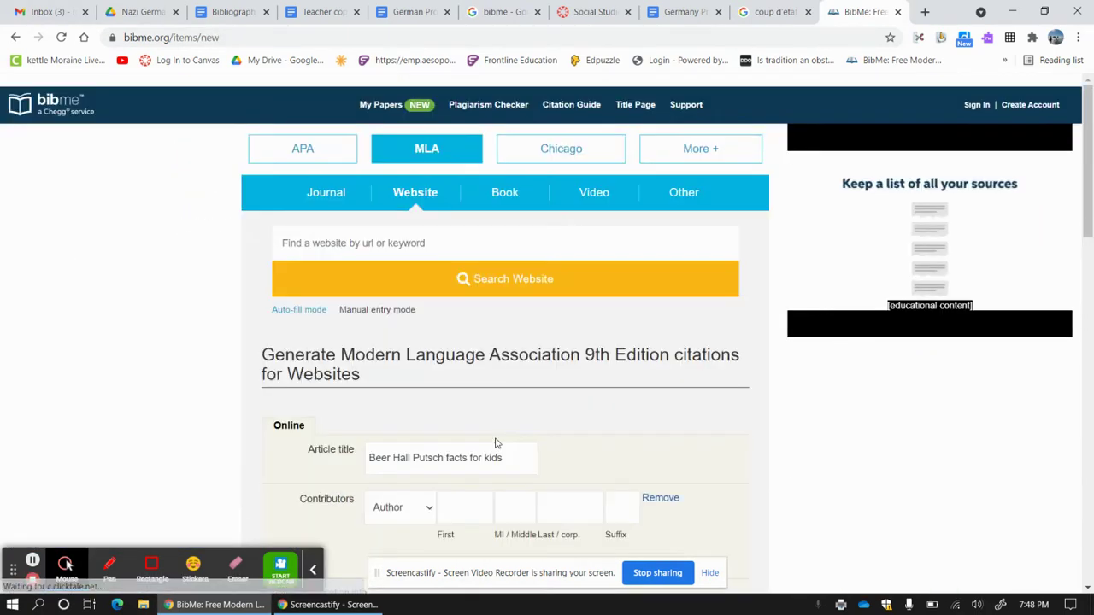
# - Set the citation's electronic publication date to 19 October 2021
pyautogui.scroll(-3, 495, 437)
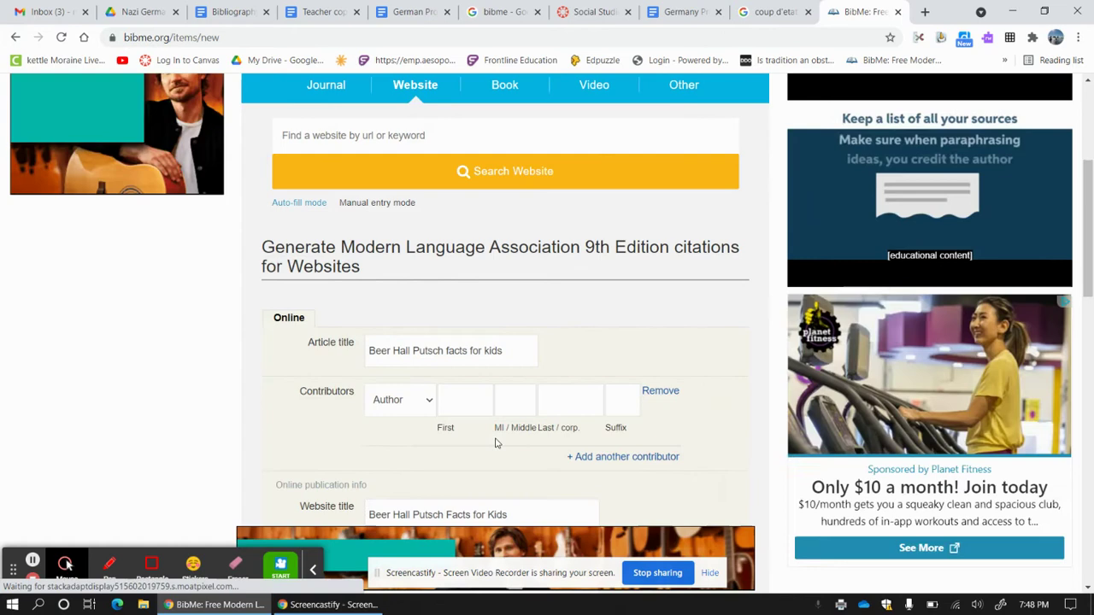
pyautogui.scroll(-2, 492, 426)
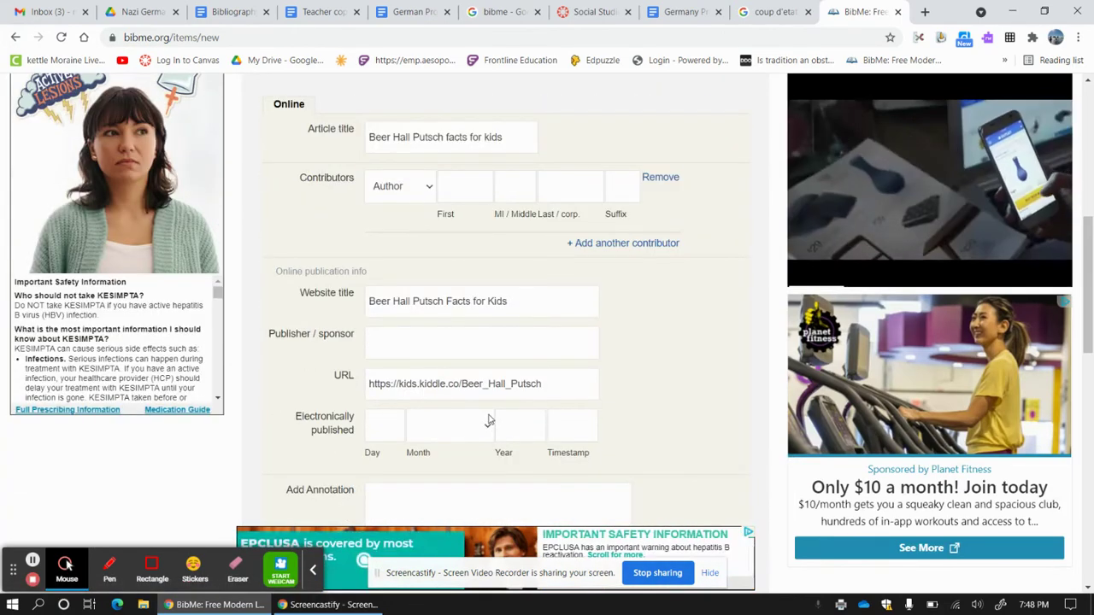
pyautogui.click(396, 420)
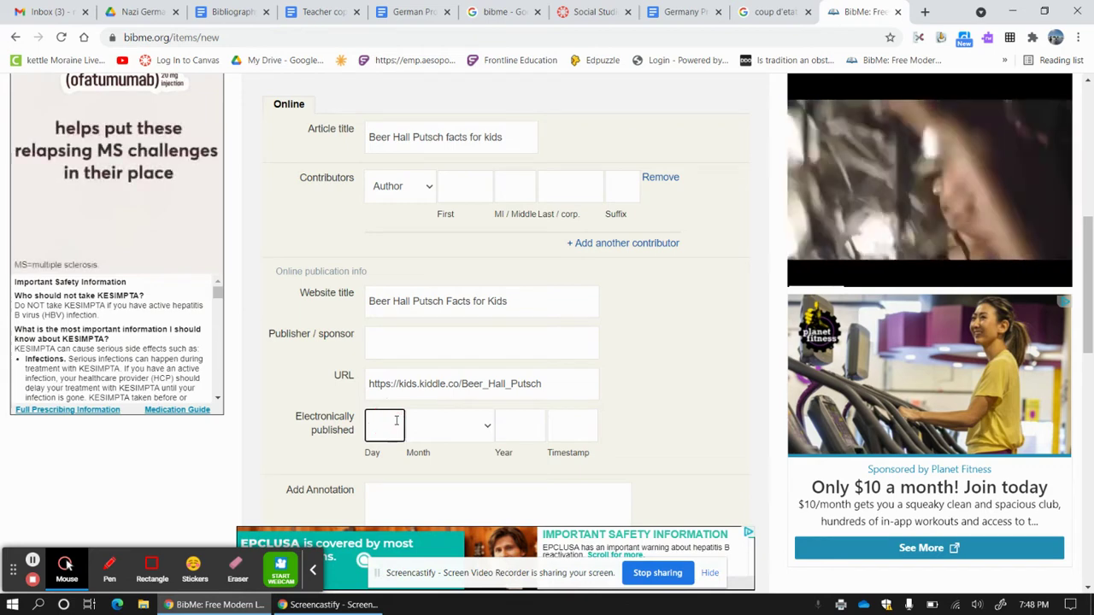
pyautogui.write('19')
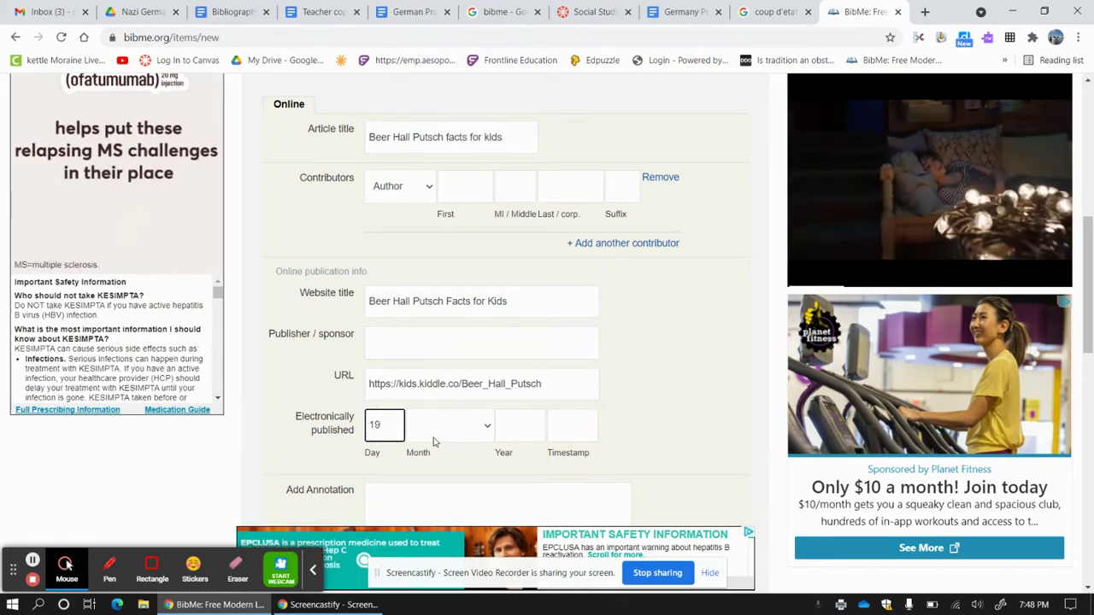
pyautogui.click(484, 425)
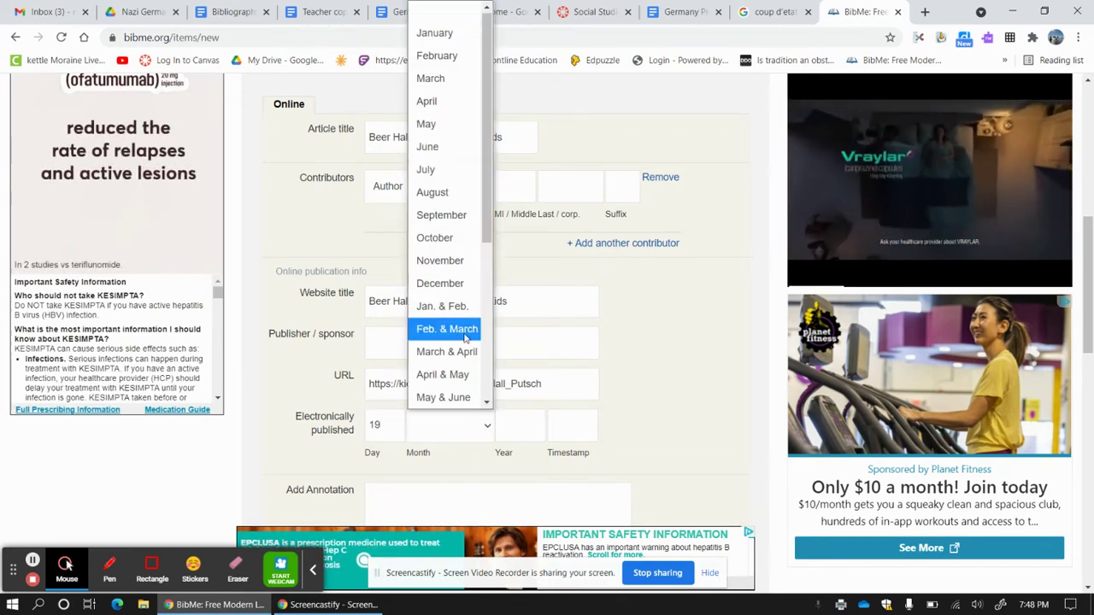
pyautogui.click(446, 238)
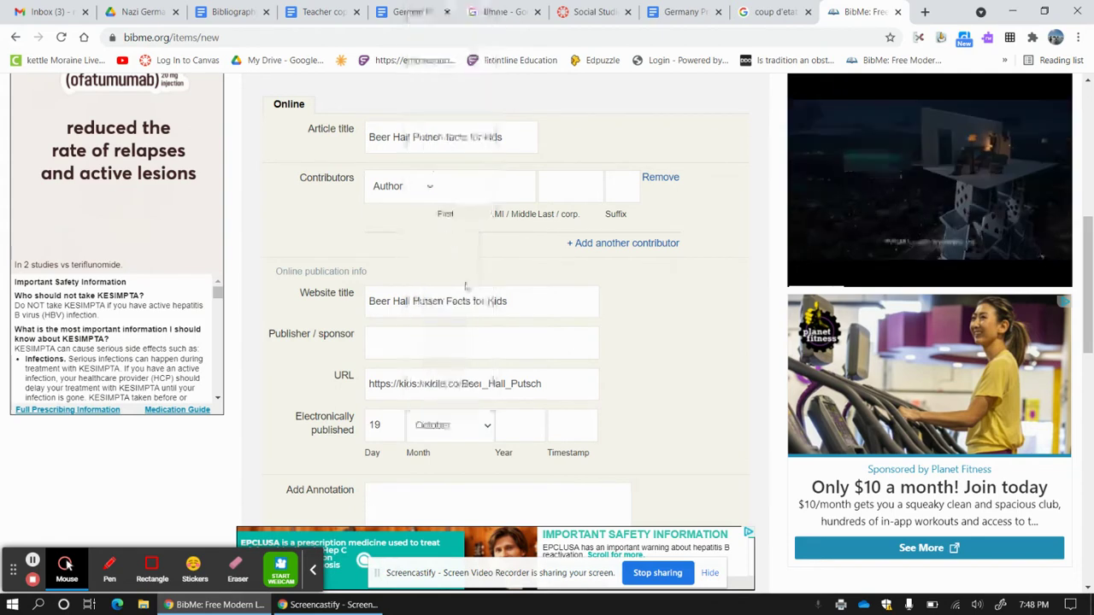
pyautogui.click(516, 424)
pyautogui.write('2')
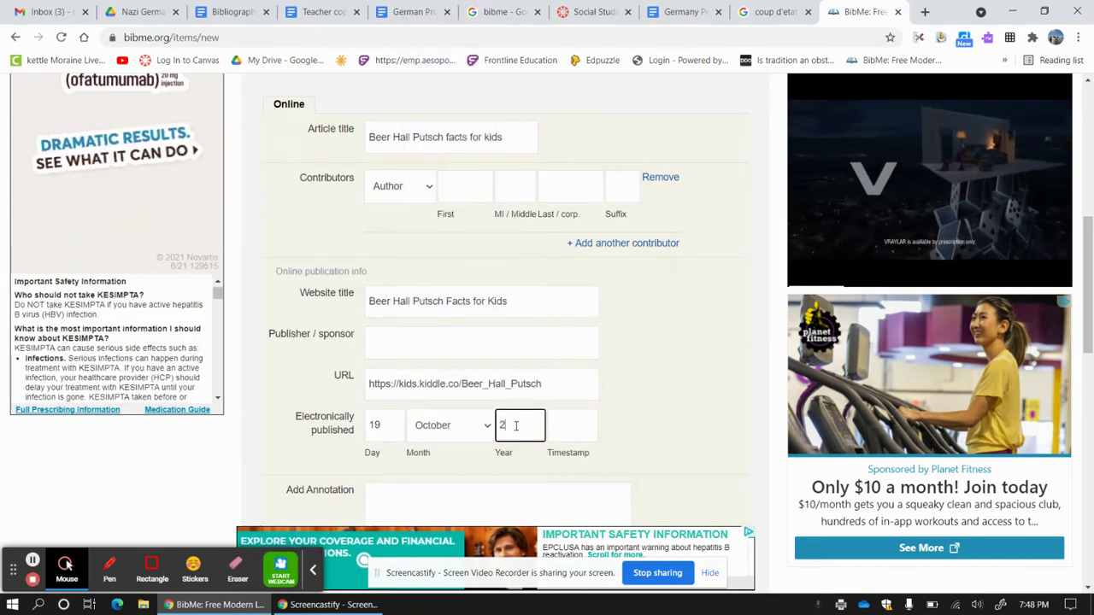
pyautogui.write('021')
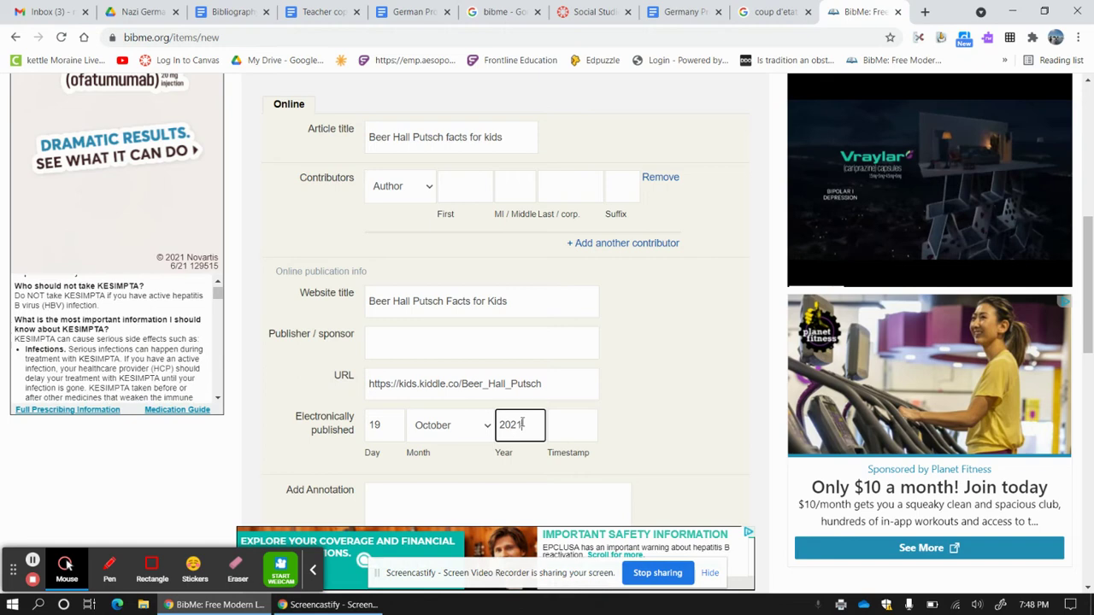
pyautogui.scroll(-3, 517, 410)
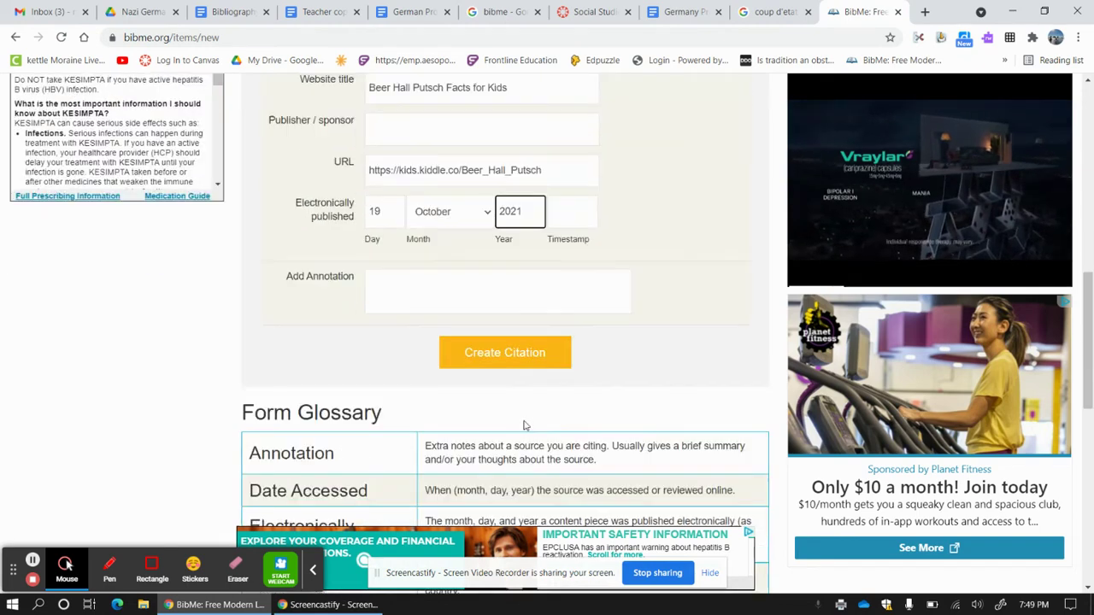
# - Create the Facts for Kids citation and copy the "Beer Hall Putsch - Academic Kids" citation from the bibliography list
pyautogui.click(510, 353)
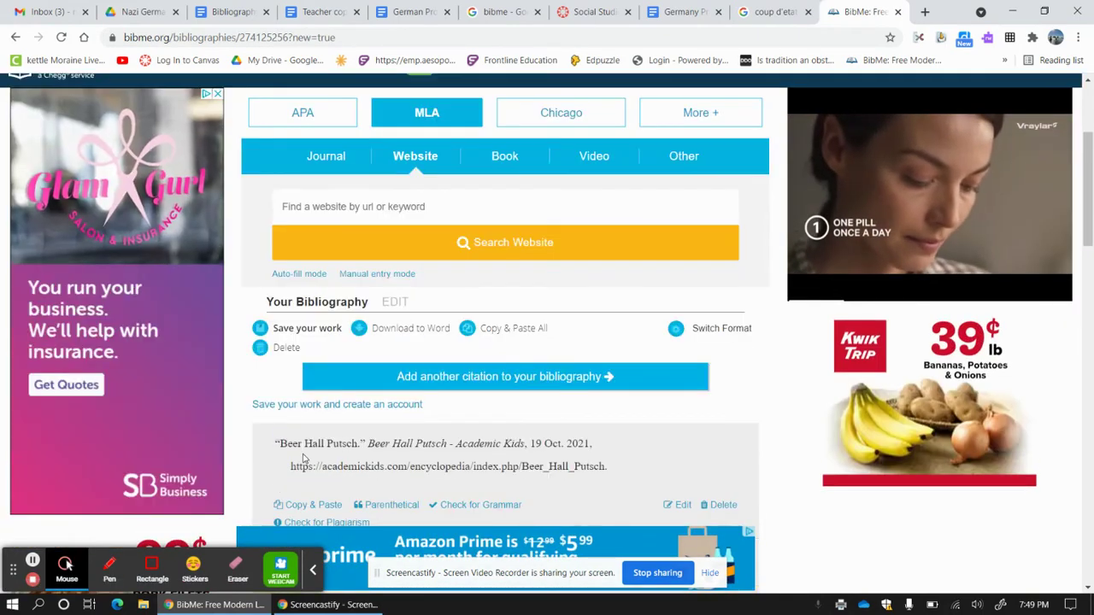
pyautogui.moveTo(275, 443); pyautogui.dragTo(623, 481)
pyautogui.hotkey('ctrl', 'c')
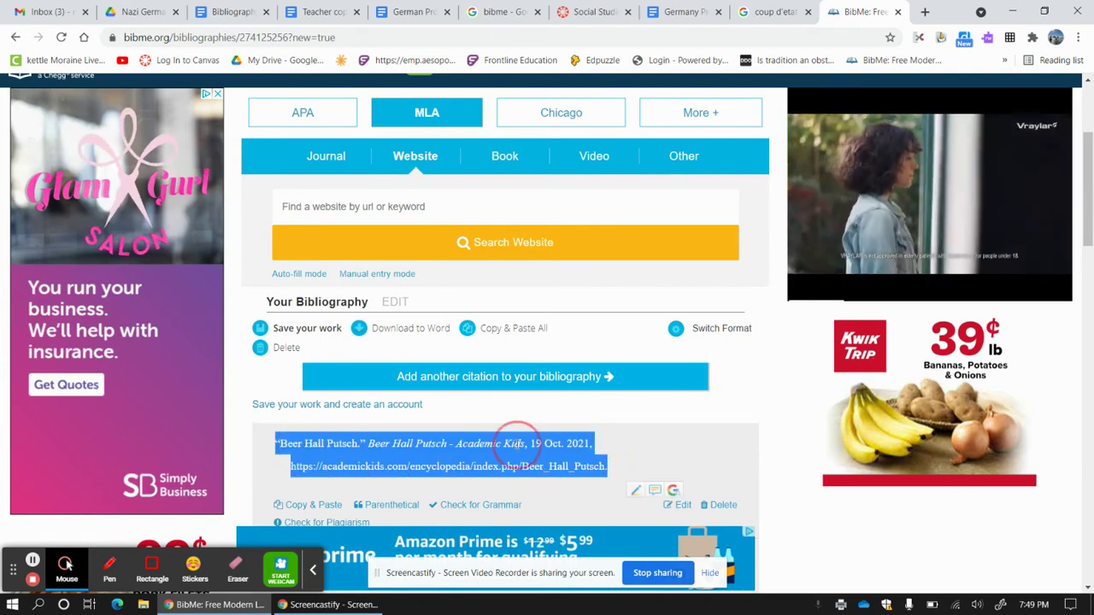
pyautogui.rightClick(470, 446)
pyautogui.click(484, 454)
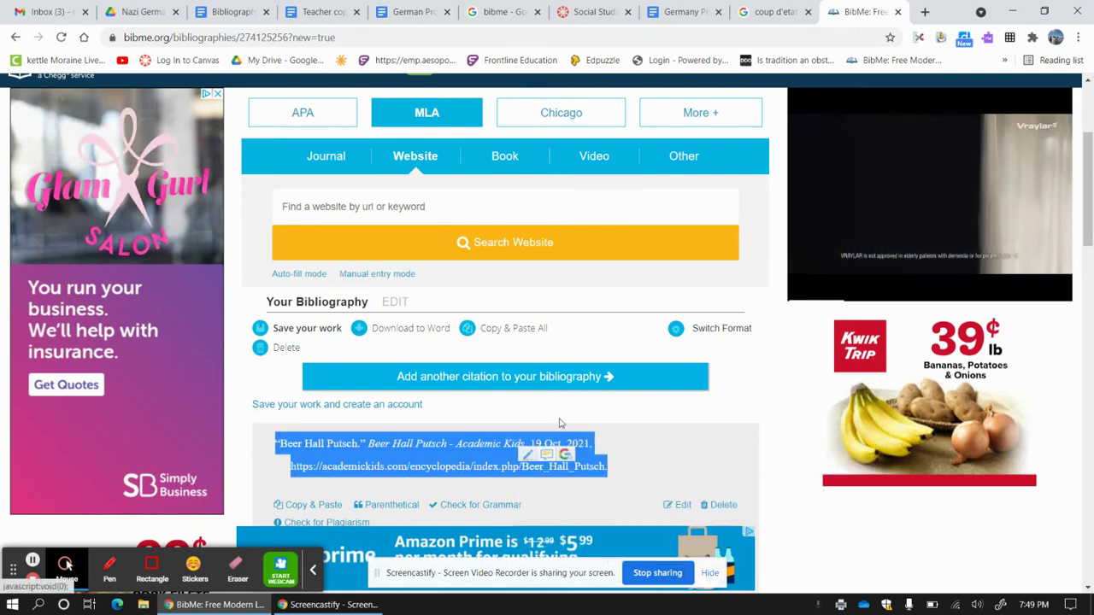
# - Paste the copied Academic Kids citation directly below Question 1 in the Bibliography document, then delete that pasted copy
pyautogui.click(229, 12)
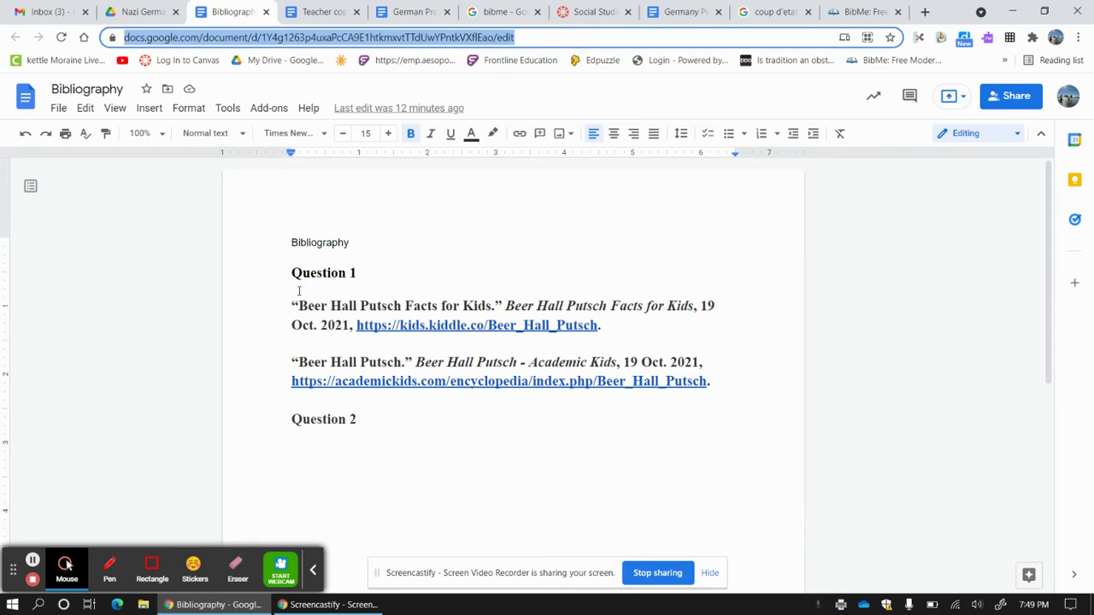
pyautogui.click(298, 290)
pyautogui.rightClick(307, 291)
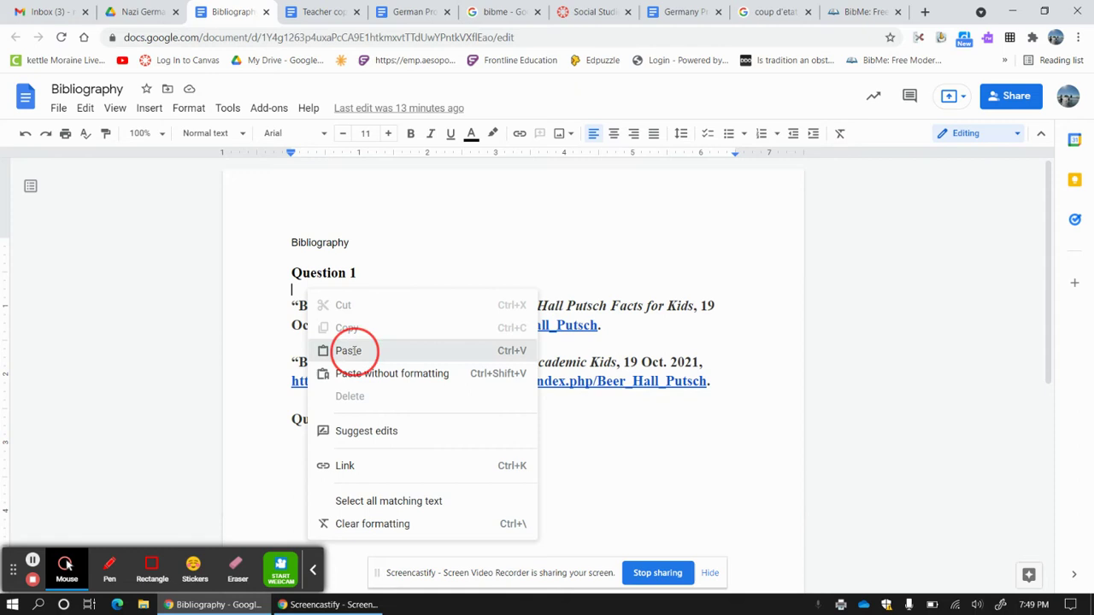
pyautogui.click(347, 351)
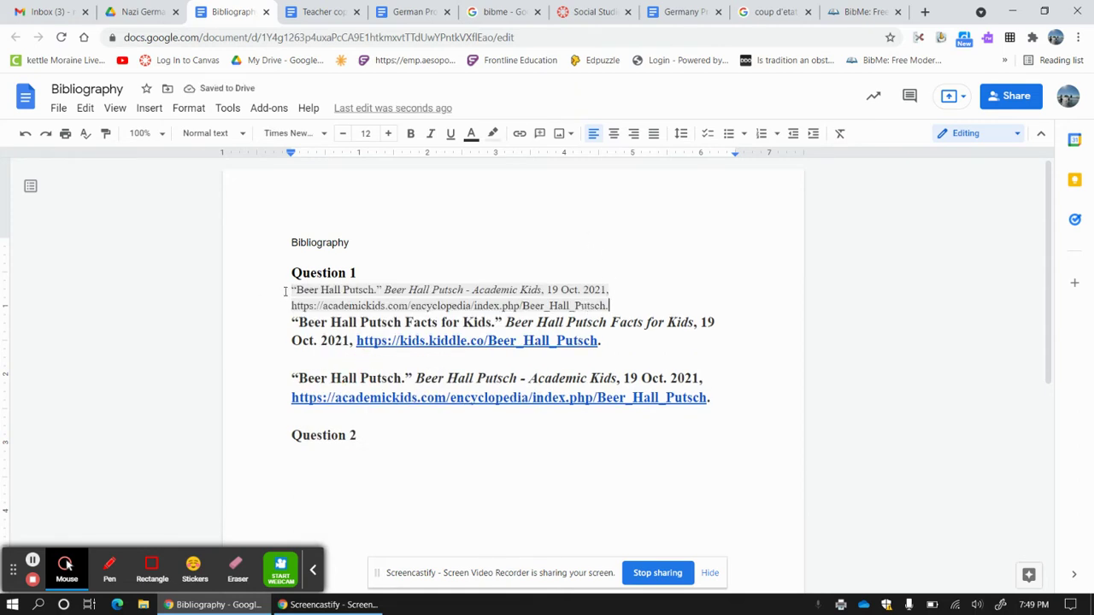
pyautogui.moveTo(286, 292); pyautogui.dragTo(613, 301)
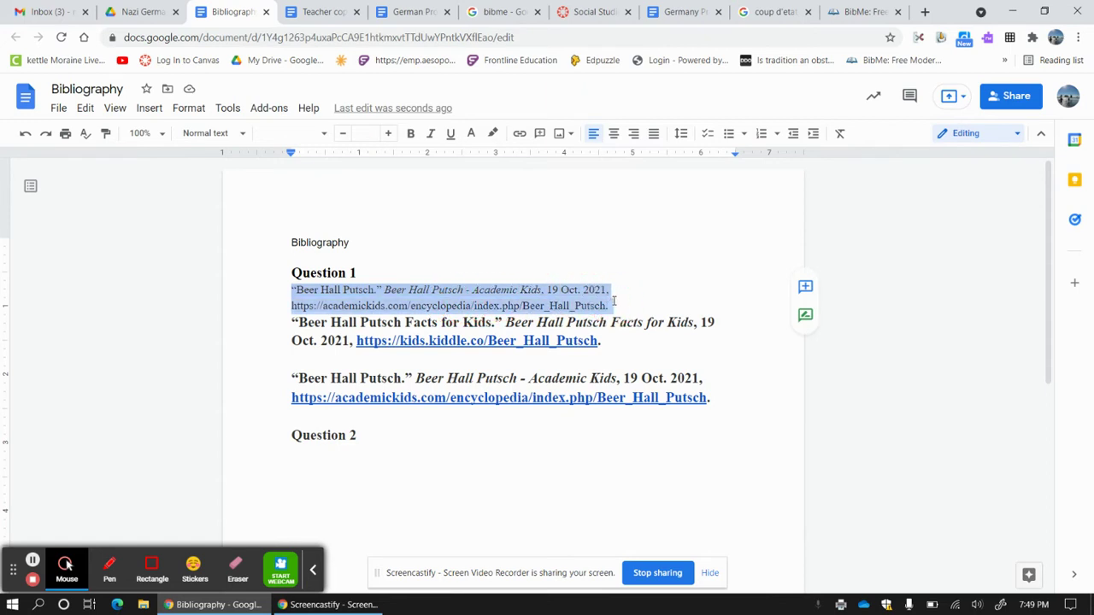
pyautogui.press('BackSpace')
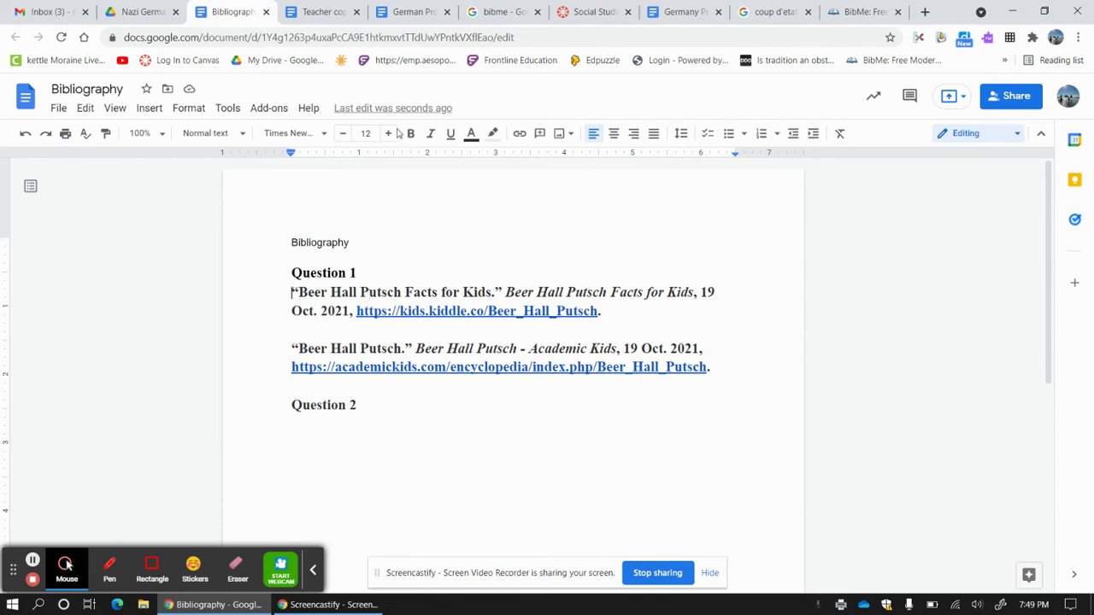
# - Check the source URLs in the Cornell notes against the website search and saved citations in BibMe
pyautogui.click(411, 19)
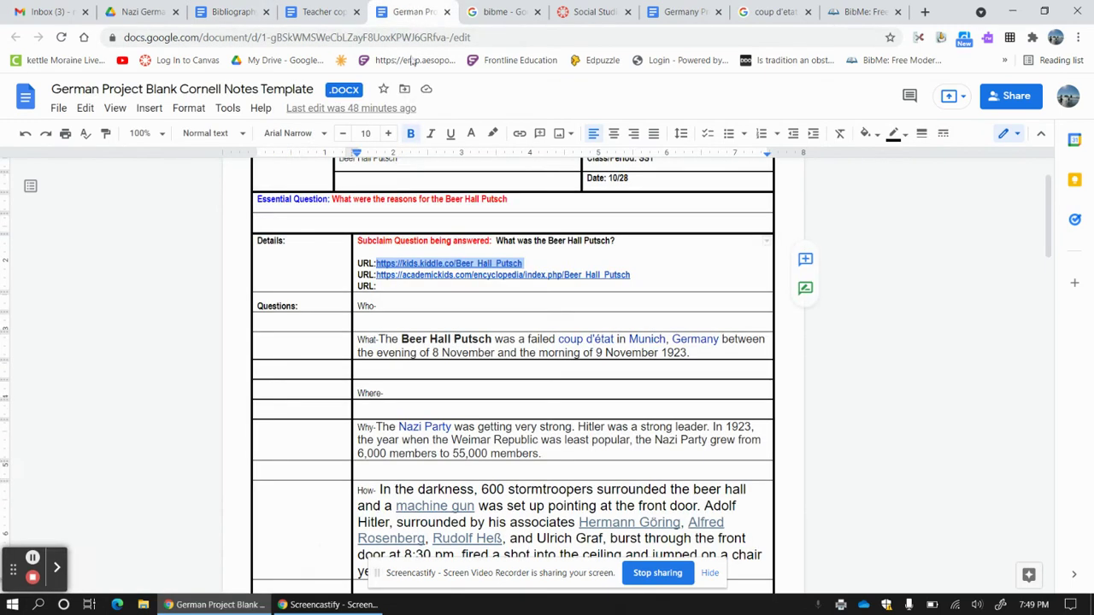
pyautogui.click(542, 259)
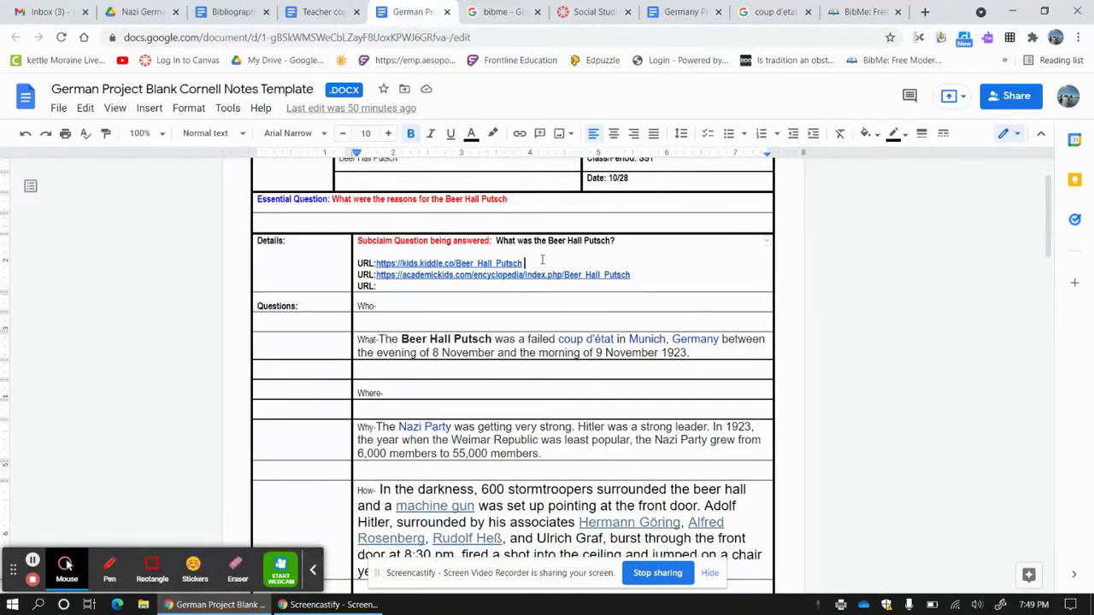
pyautogui.click(864, 11)
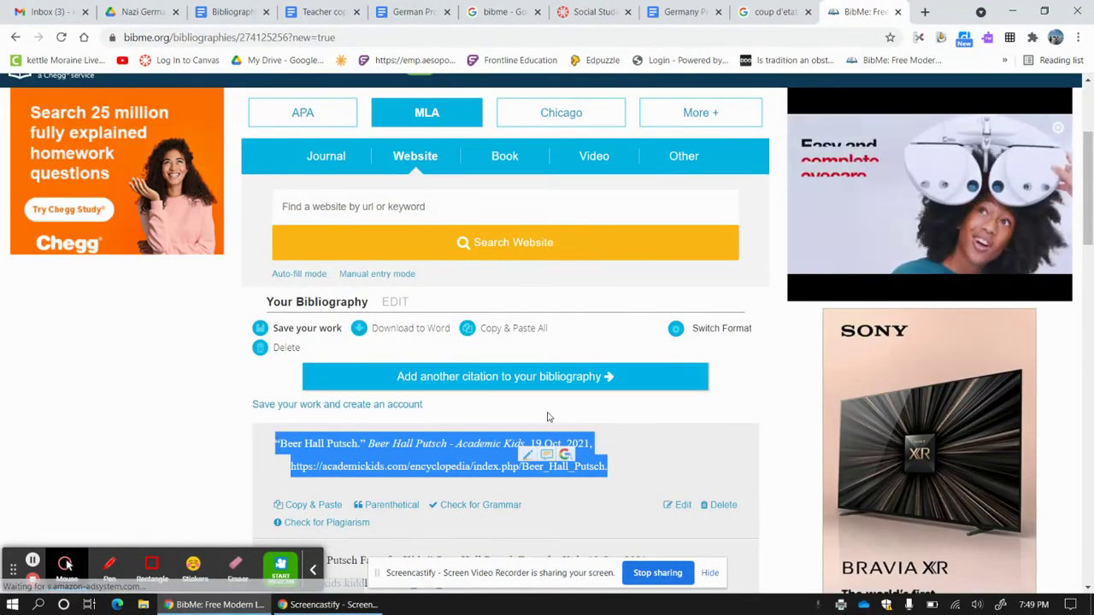
pyautogui.click(547, 417)
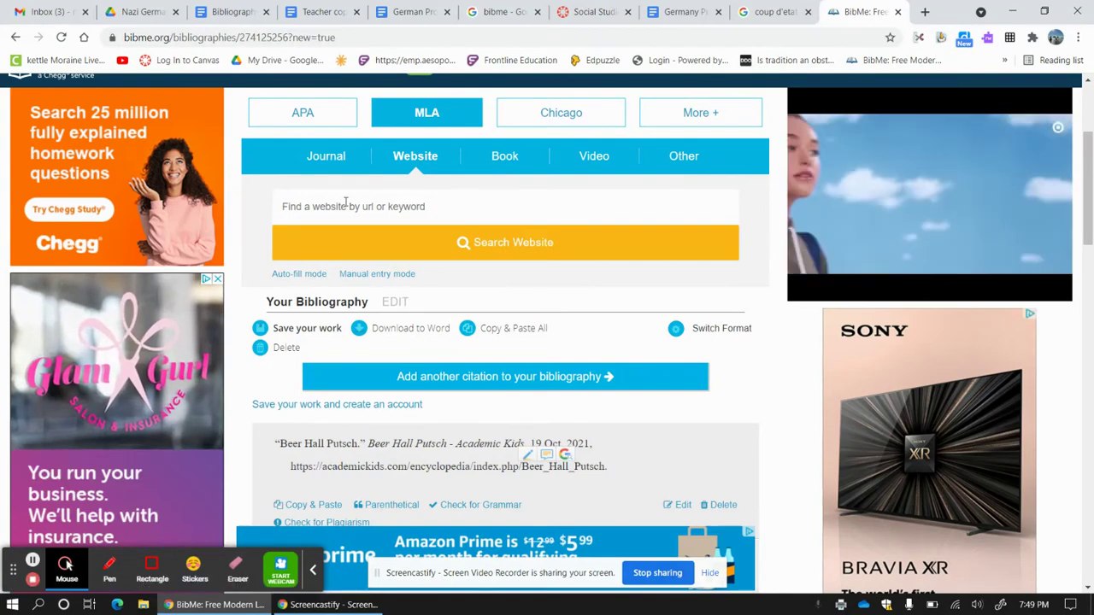
pyautogui.click(338, 205)
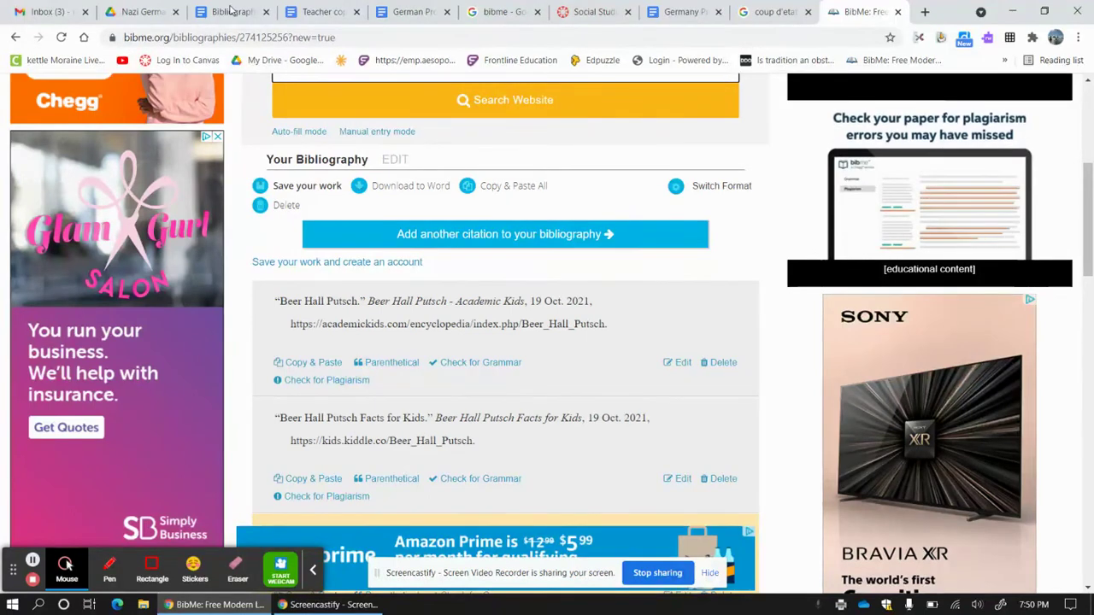
# - Compare the two Question 1 citations in the Bibliography document with the red Beer Hall Putsch evidence paragraph in the teacher essay copy
pyautogui.click(231, 10)
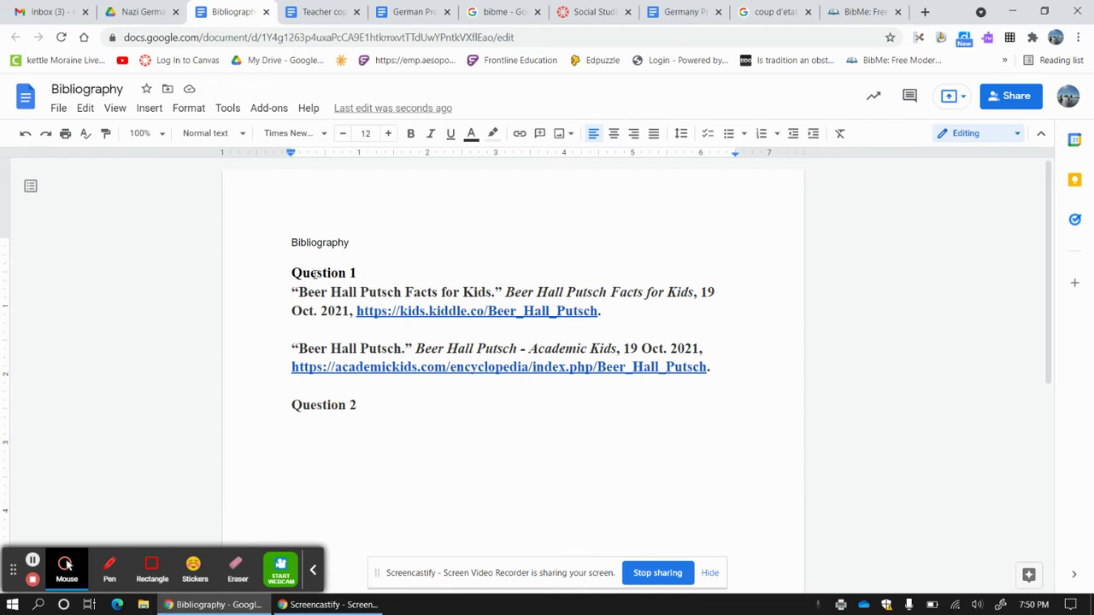
pyautogui.moveTo(291, 292); pyautogui.dragTo(717, 384)
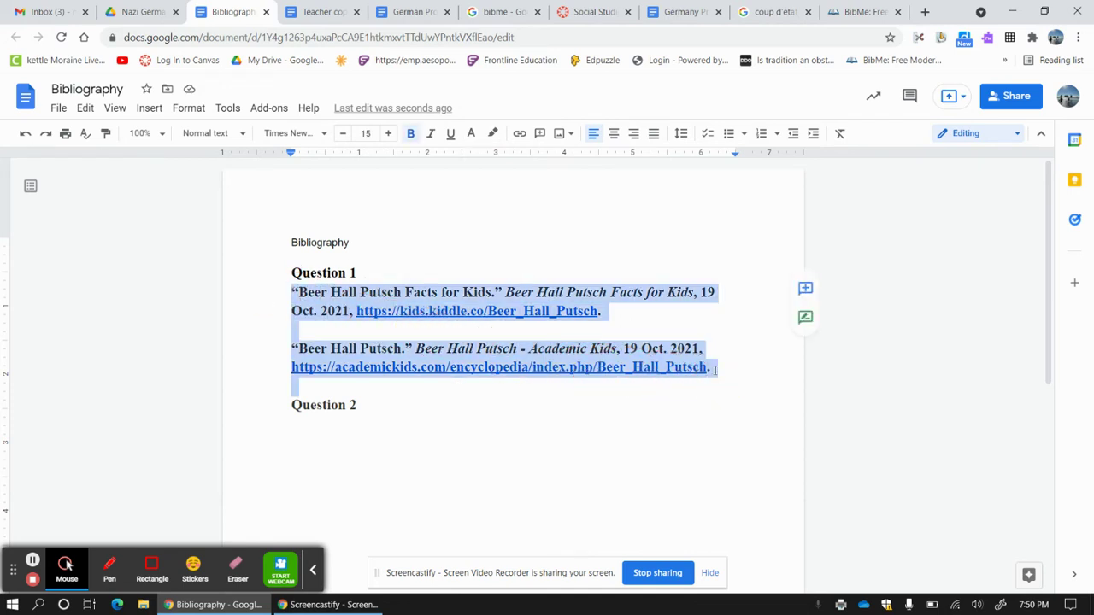
pyautogui.click(339, 19)
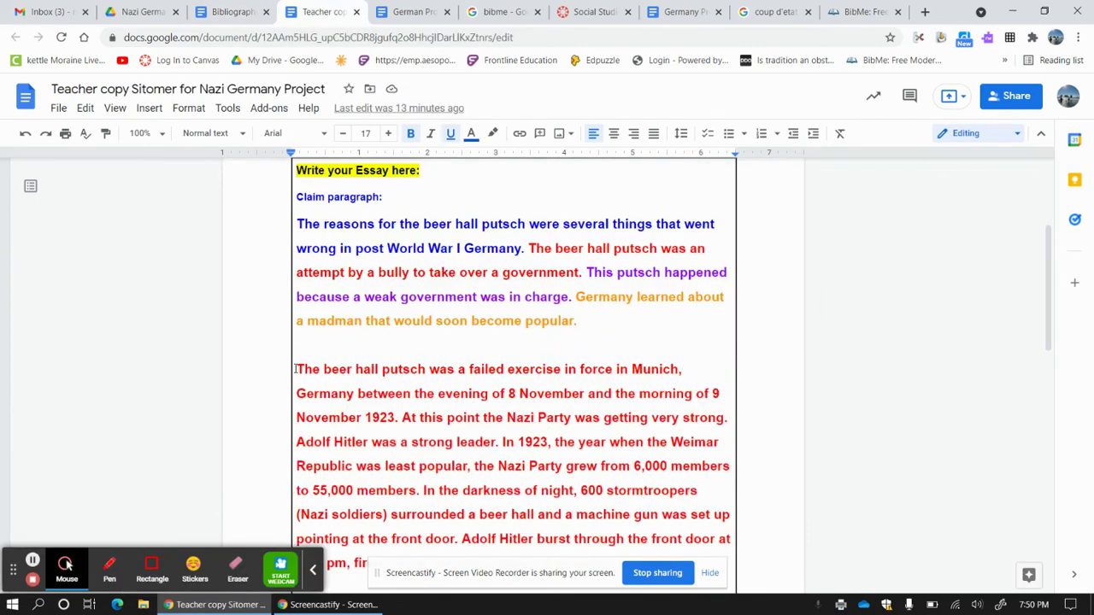
pyautogui.moveTo(295, 369); pyautogui.dragTo(516, 564)
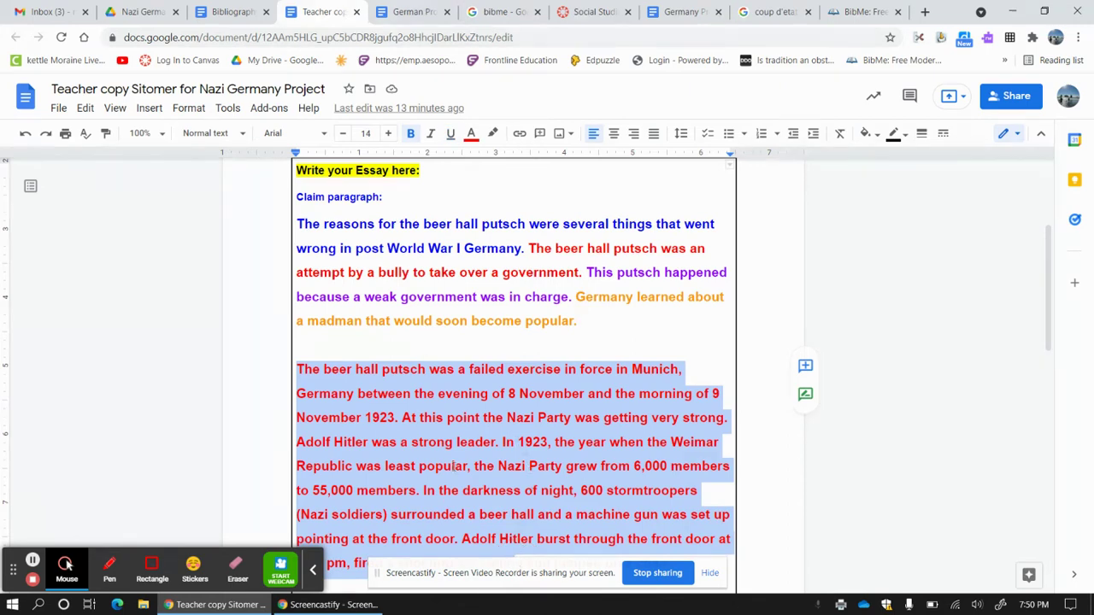
pyautogui.click(234, 17)
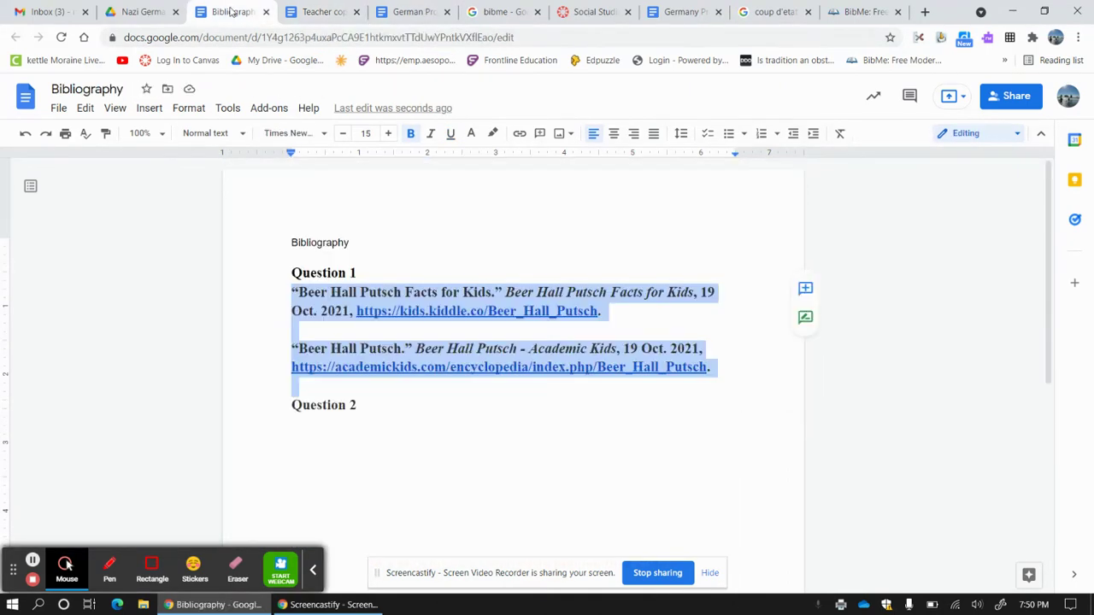
pyautogui.click(393, 393)
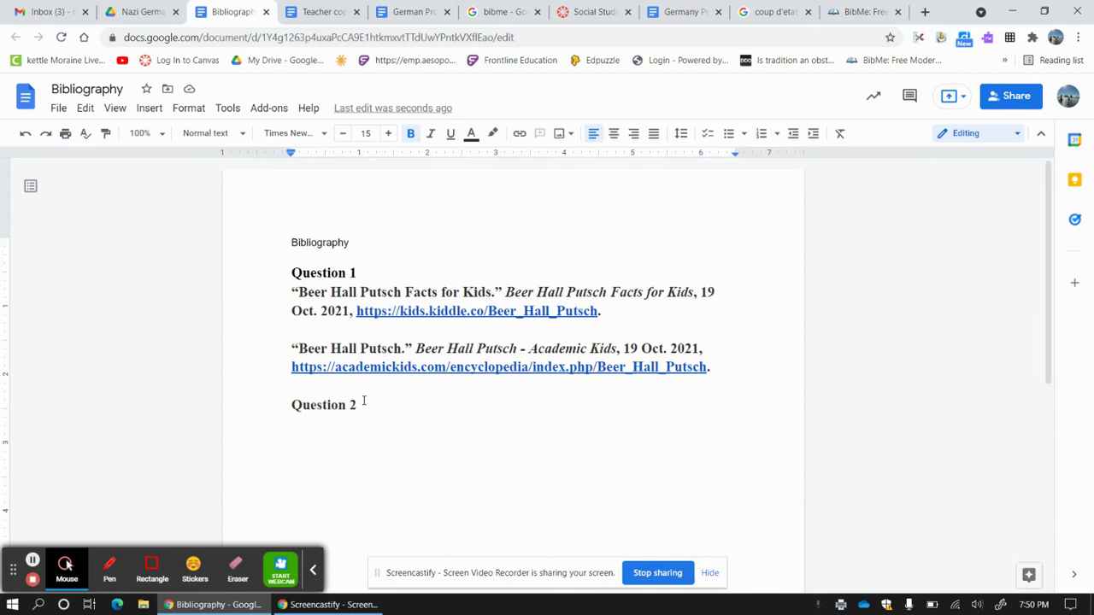
# - Review the blank subclaim question sections and URL fields in the Cornell notes, and return to the teacher essay copy
pyautogui.click(408, 12)
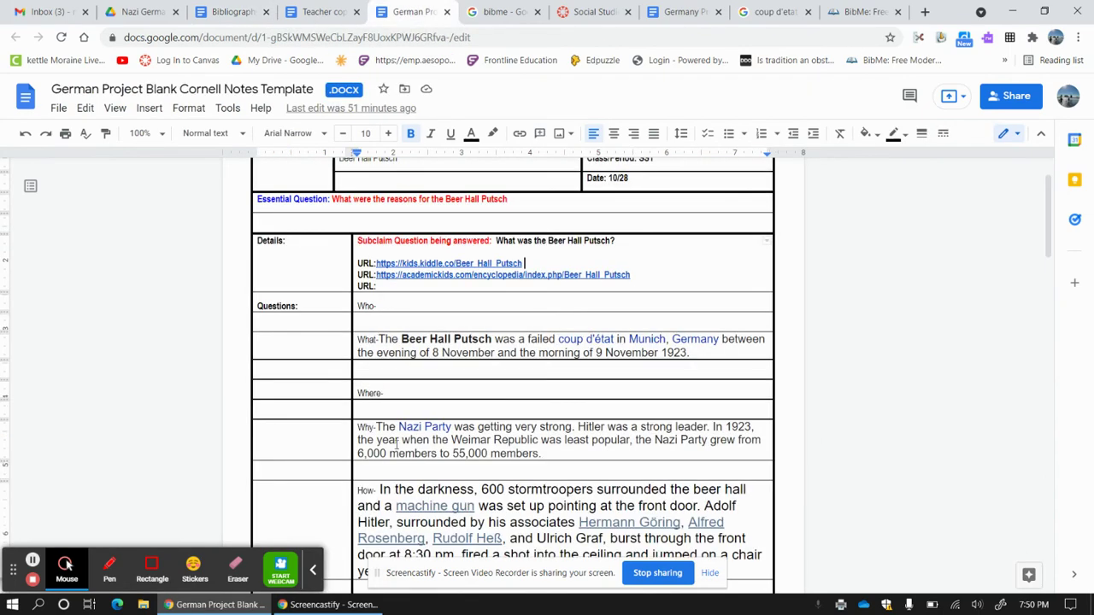
pyautogui.scroll(-10, 395, 444)
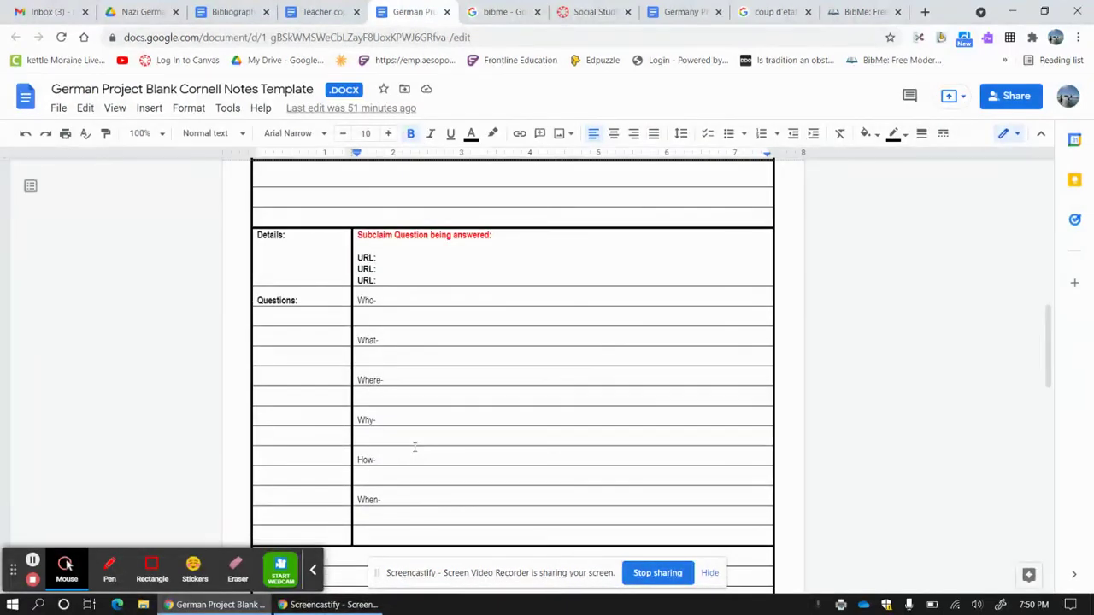
pyautogui.scroll(3, 414, 447)
pyautogui.scroll(-3, 415, 447)
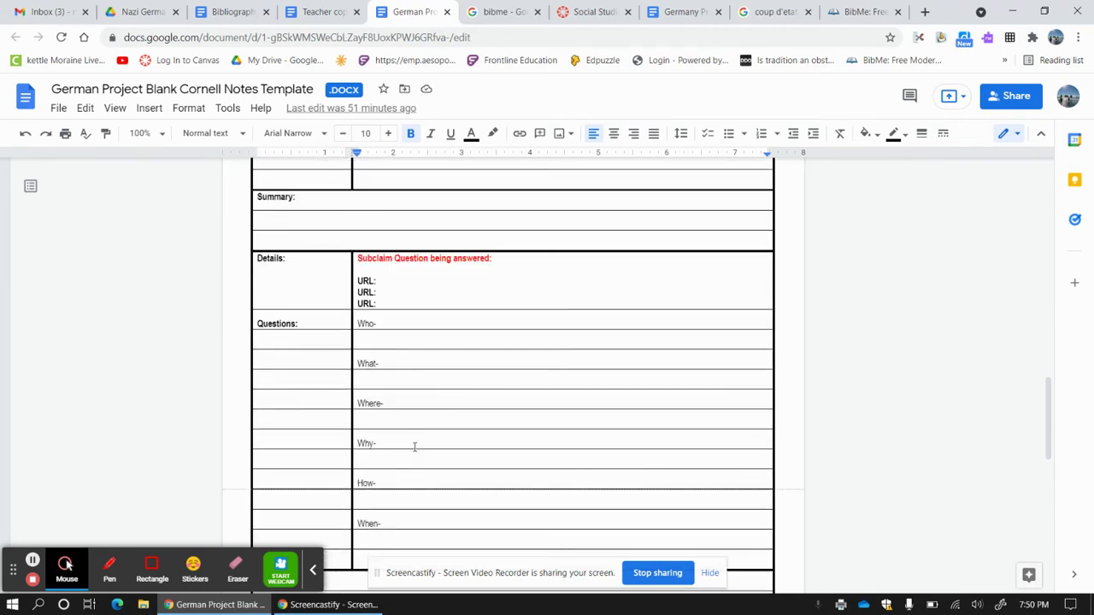
pyautogui.scroll(3, 415, 447)
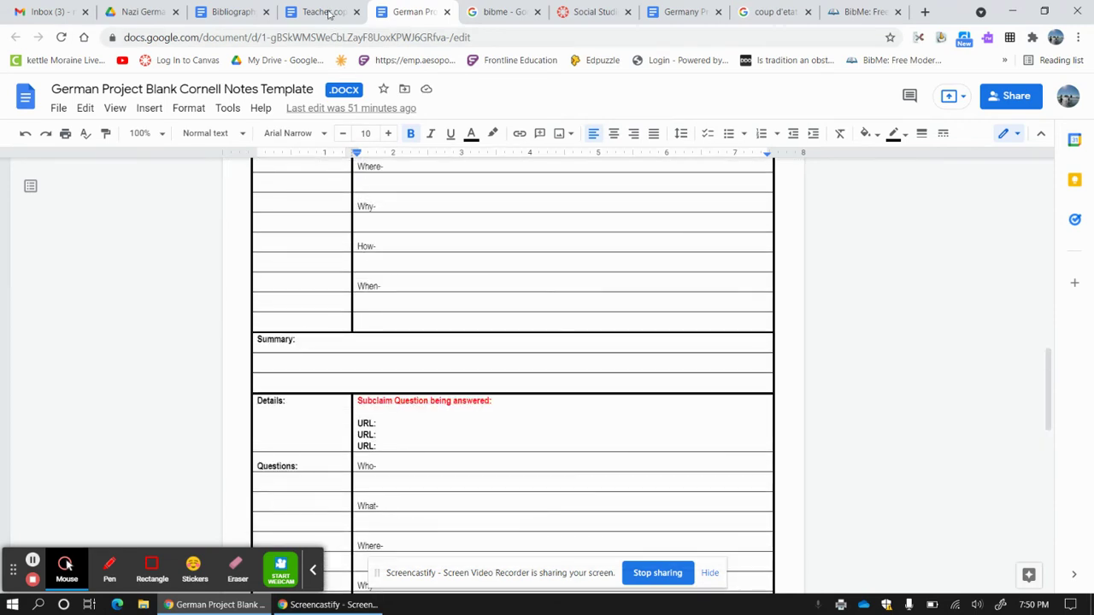
pyautogui.click(329, 12)
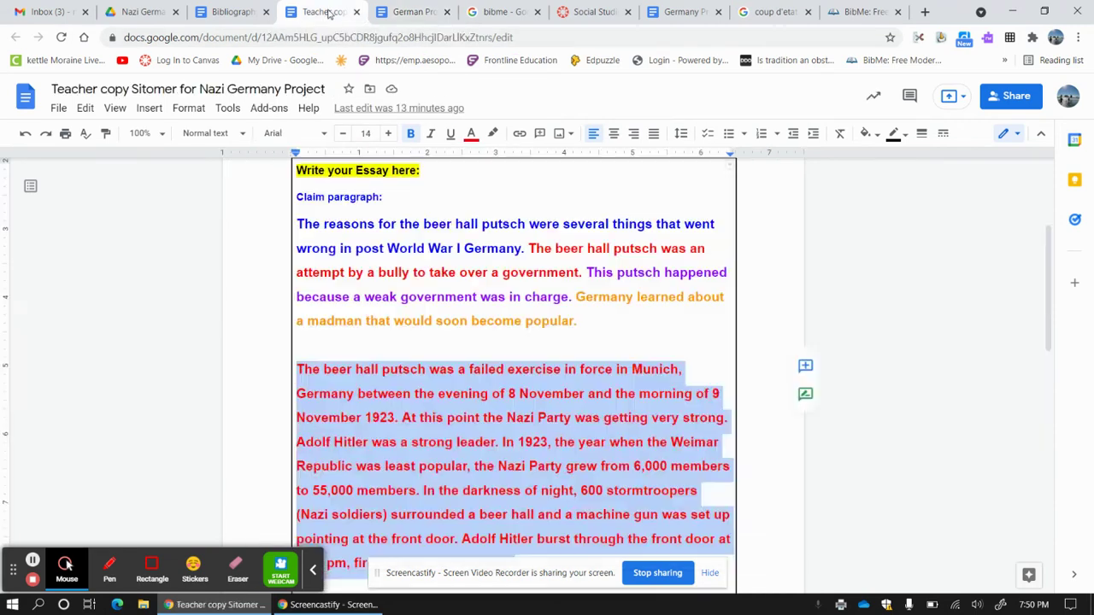
pyautogui.click(422, 346)
# - Add a blank line below the Question 2 heading in the Bibliography document
pyautogui.click(243, 16)
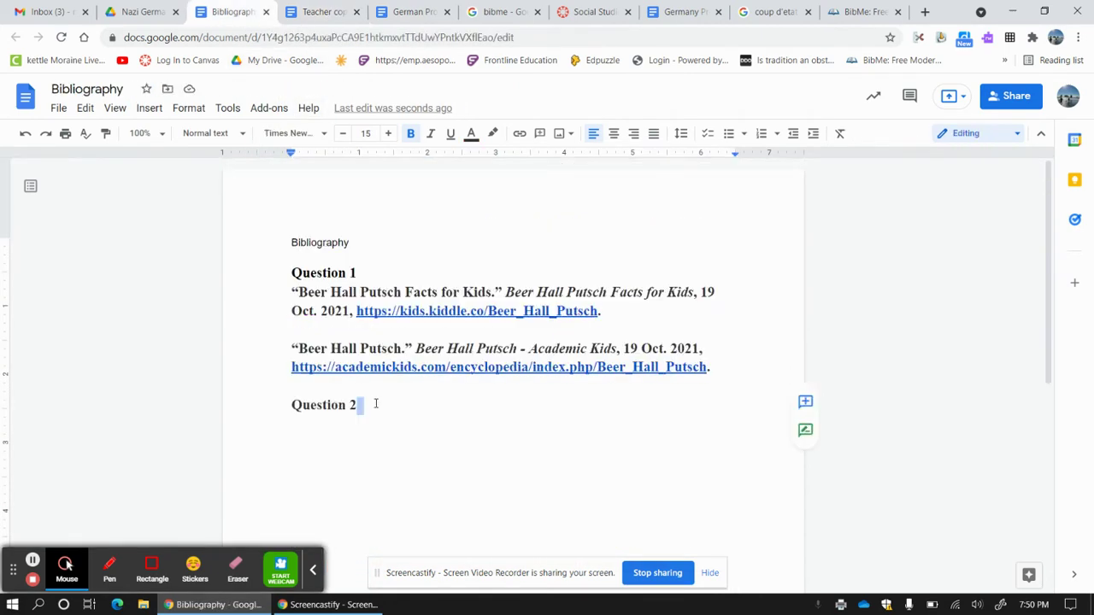
pyautogui.press('Return')
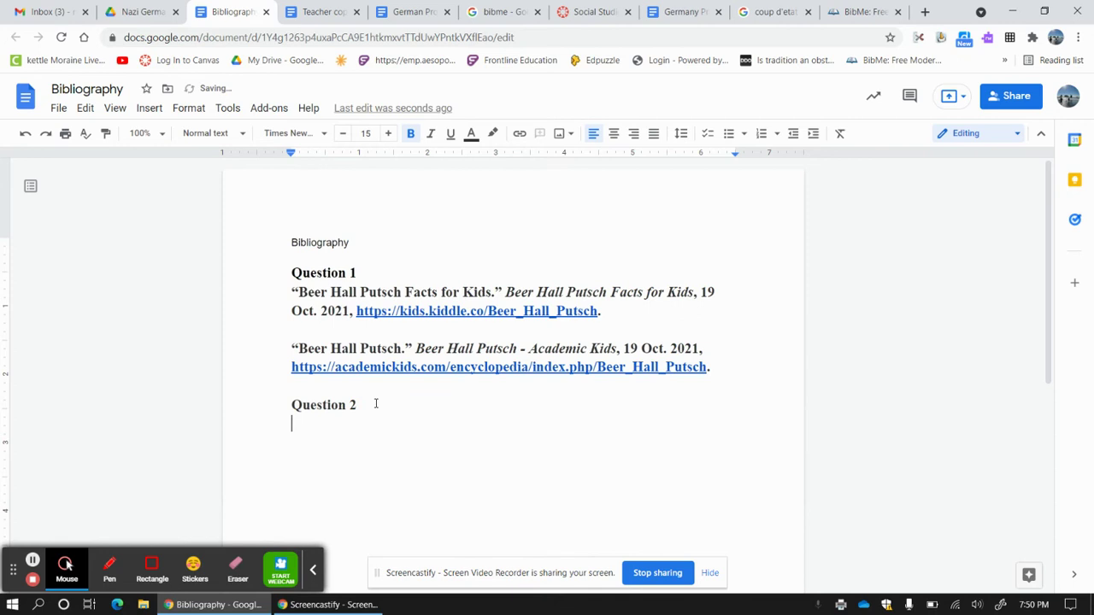
pyautogui.scroll(-2, 363, 408)
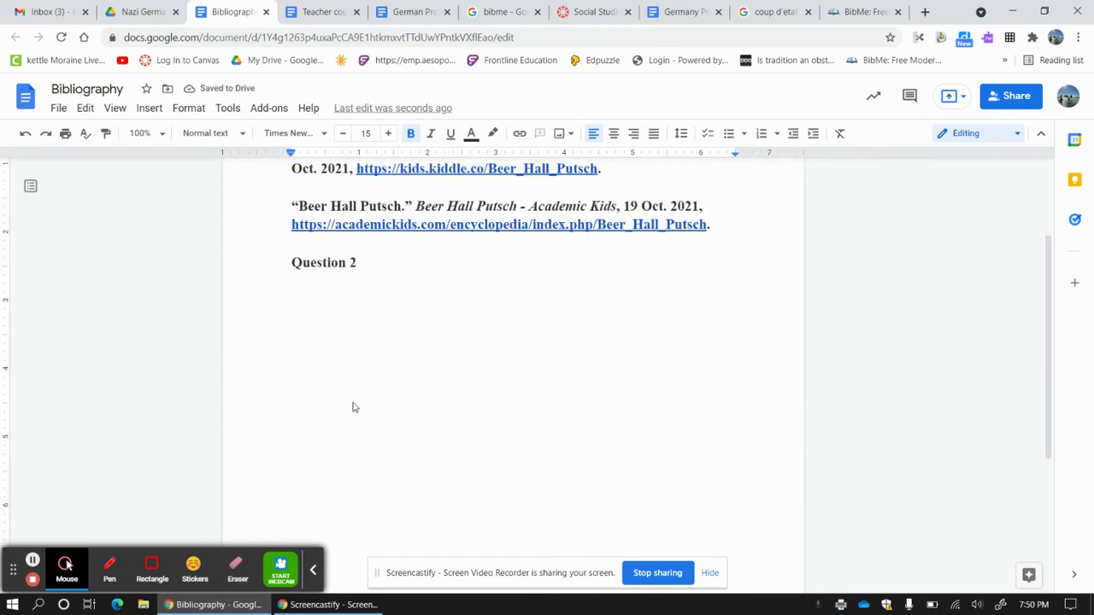
pyautogui.scroll(-1, 410, 423)
pyautogui.scroll(-1, 409, 425)
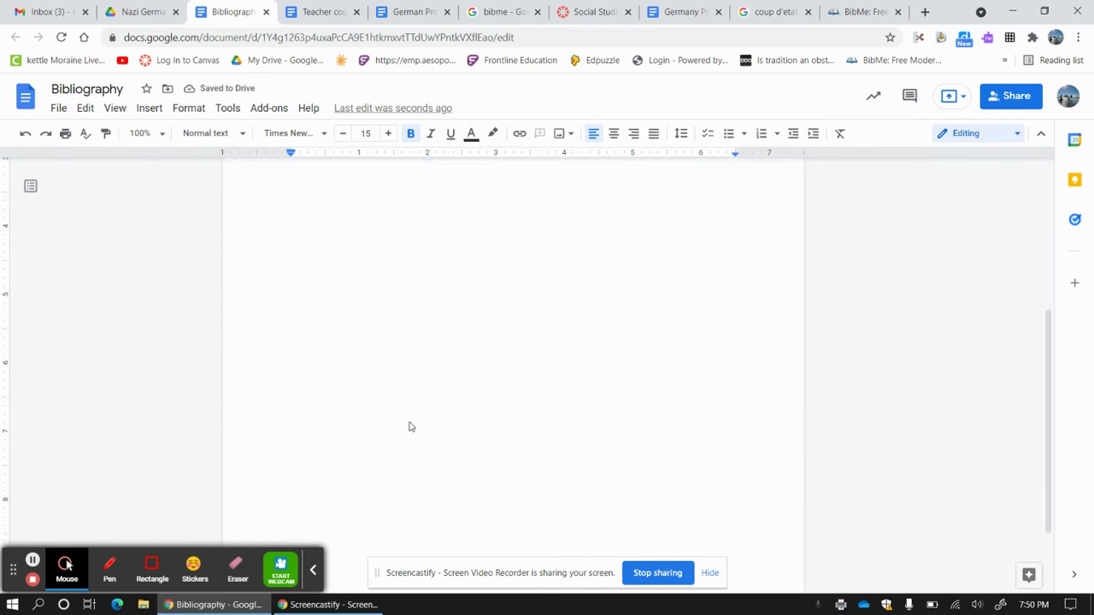
pyautogui.scroll(4, 409, 427)
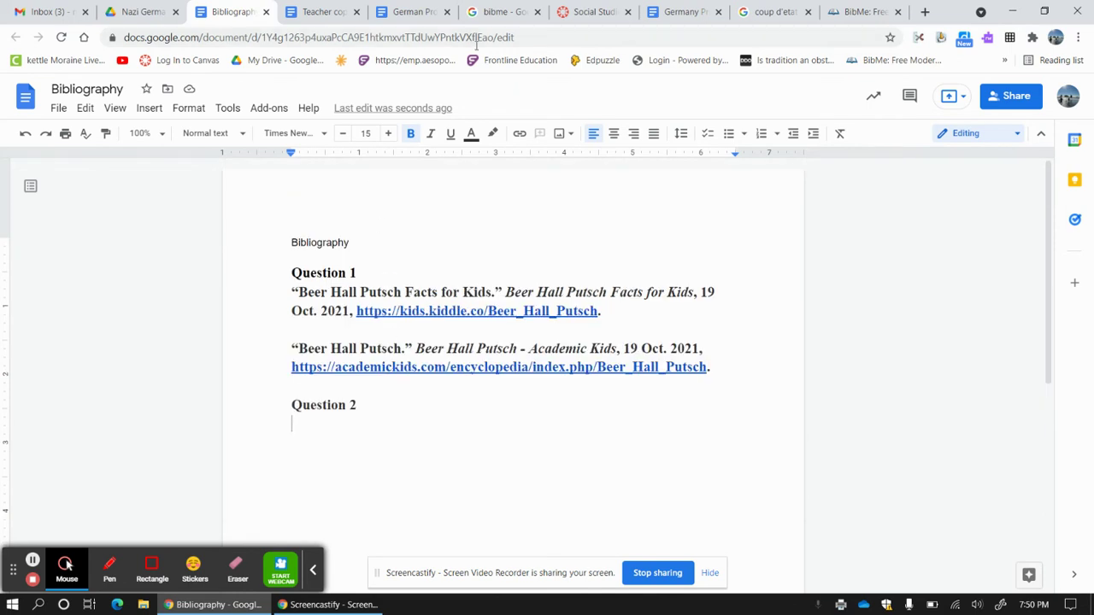
# - Copy the Bibliography document's web address
pyautogui.moveTo(513, 38); pyautogui.dragTo(122, 39)
pyautogui.rightClick(148, 38)
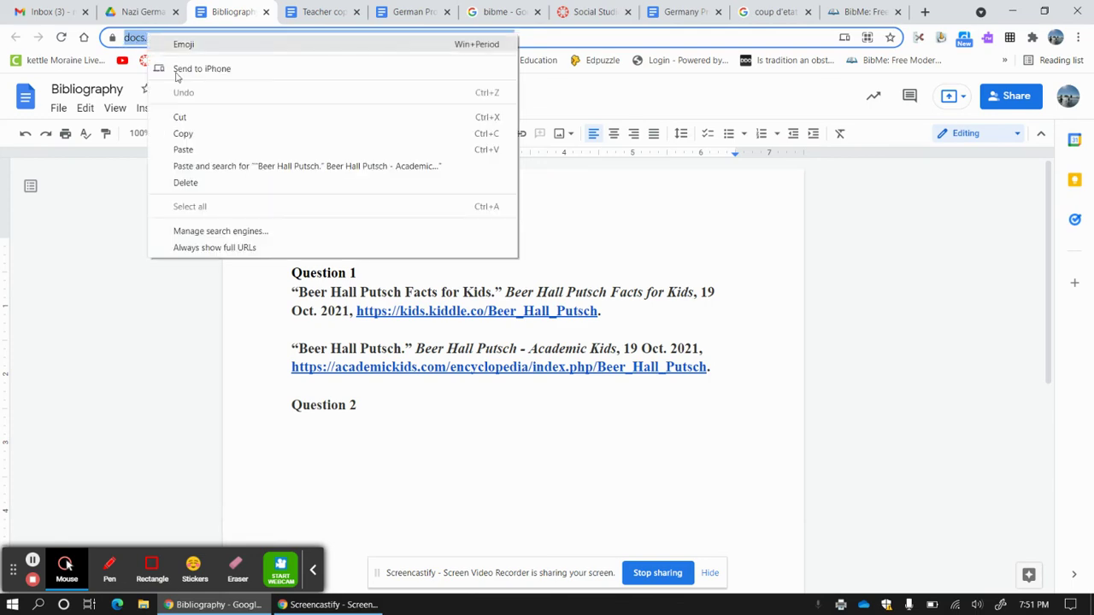
pyautogui.click(190, 134)
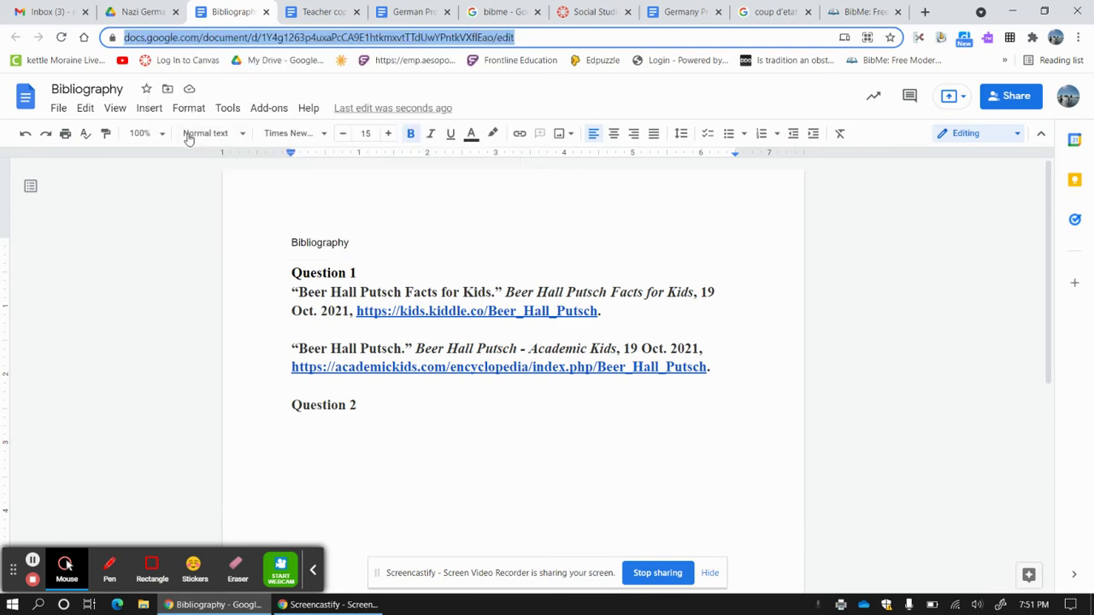
# - View the link insertion options in the teacher essay copy, dismiss them, and locate the Bibliography Link below the essay table
pyautogui.click(329, 12)
pyautogui.scroll(-6, 496, 323)
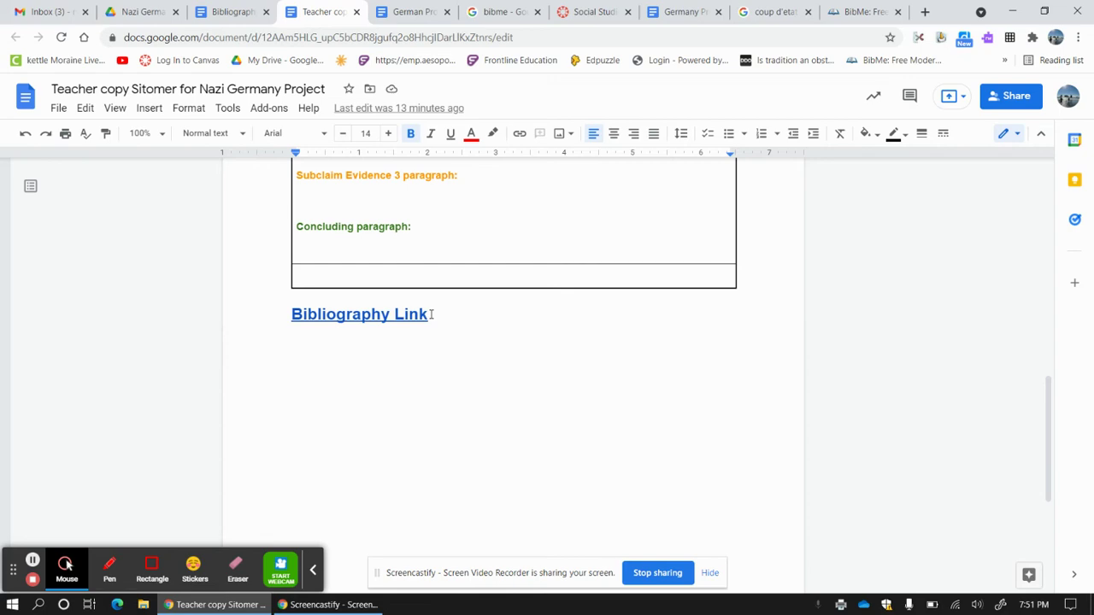
pyautogui.click(519, 132)
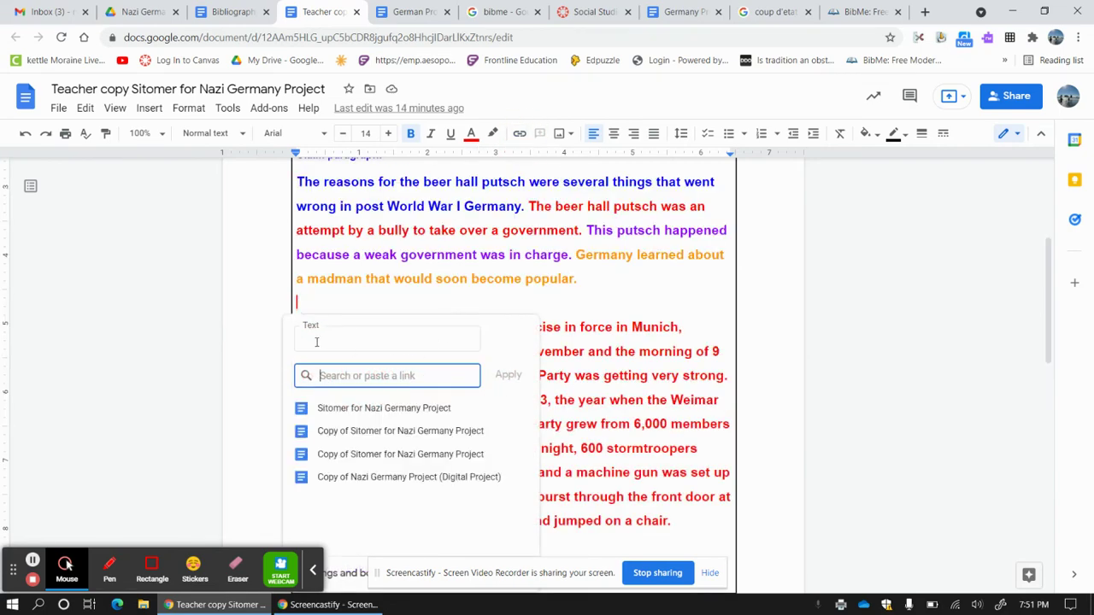
pyautogui.click(832, 264)
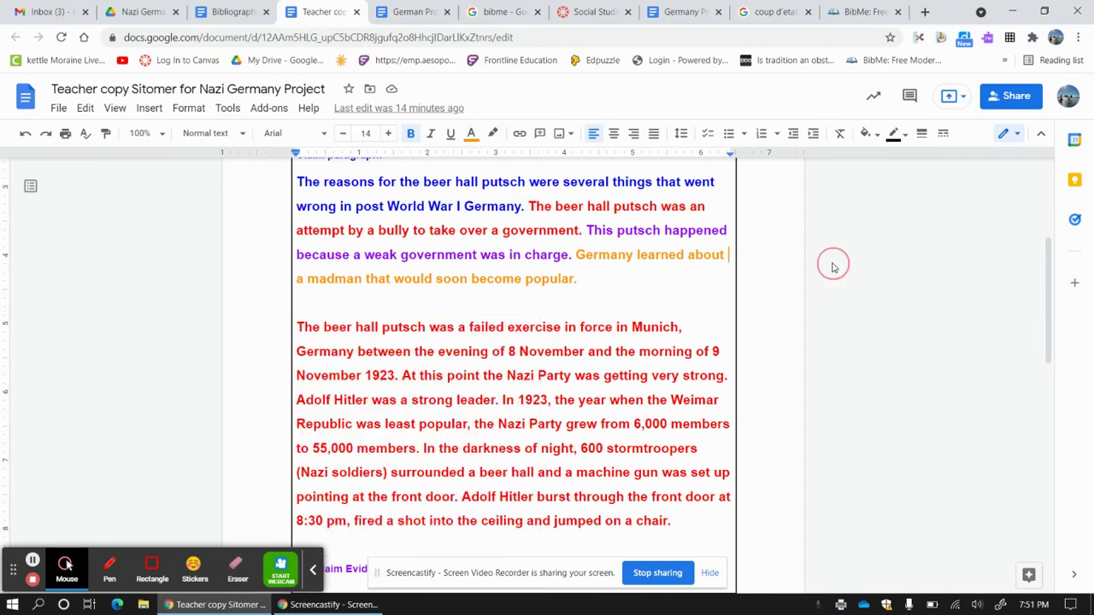
pyautogui.scroll(-3, 541, 393)
pyautogui.scroll(-2, 541, 393)
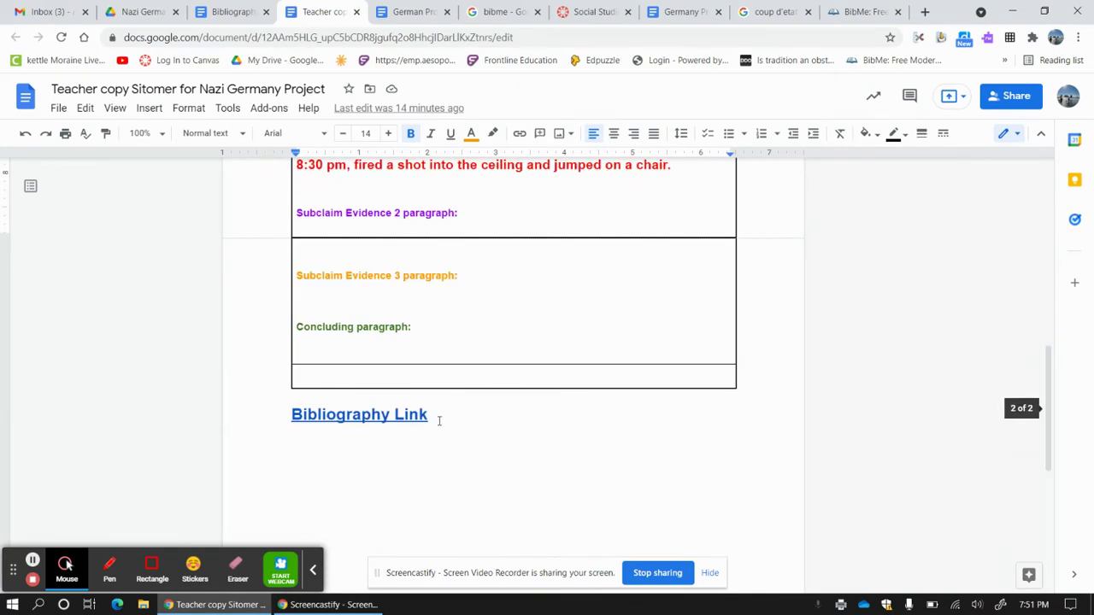
# - Preview the Bibliography document through the Bibliography Link below the essay table, keeping the essay in view alongside it
pyautogui.click(382, 414)
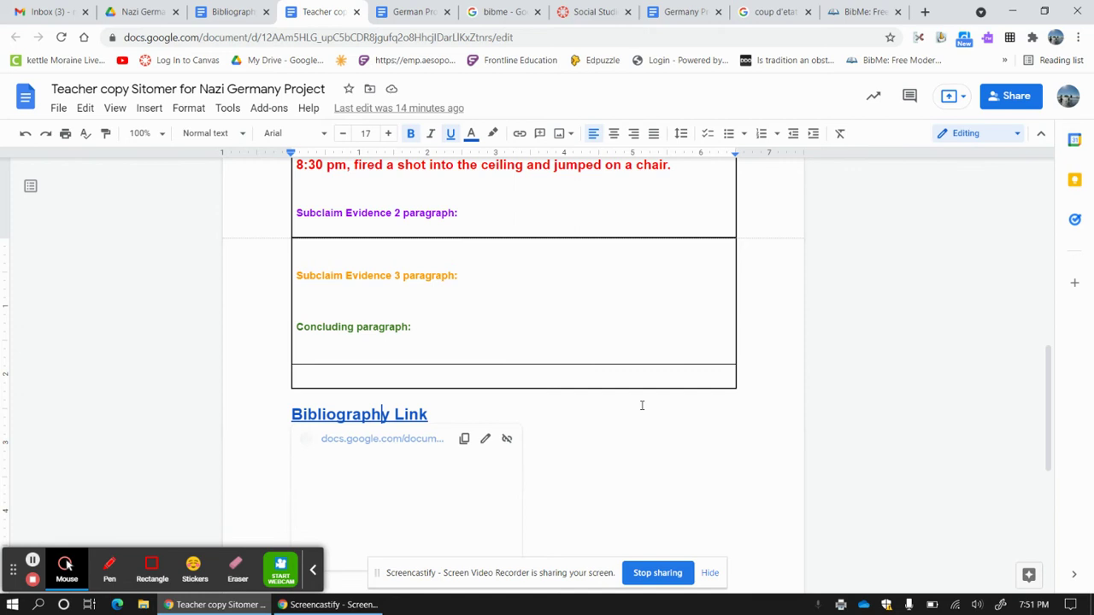
pyautogui.scroll(-2, 529, 474)
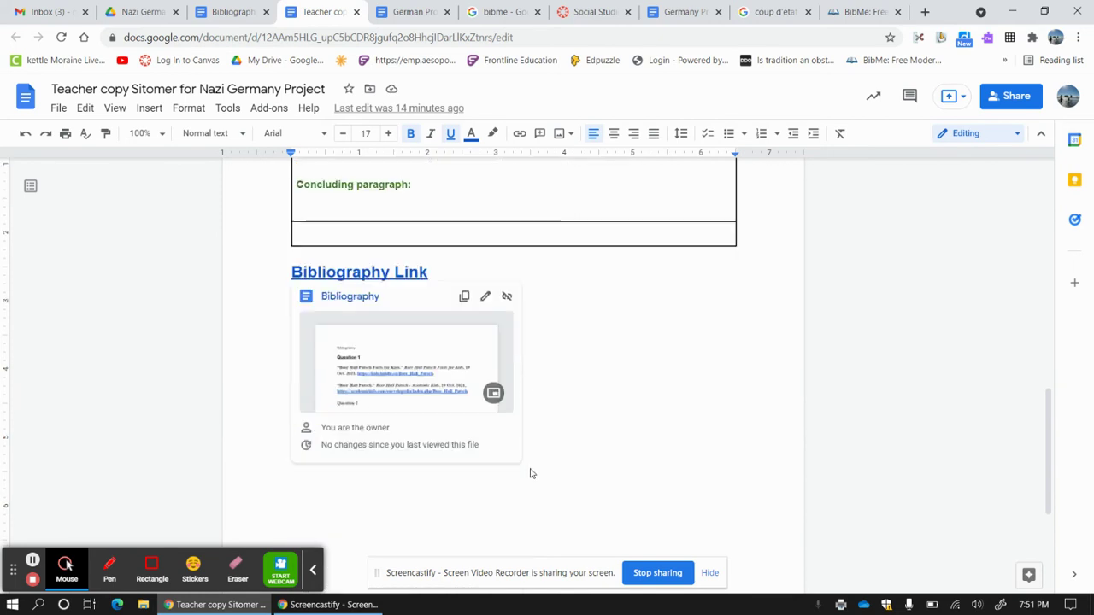
pyautogui.click(500, 323)
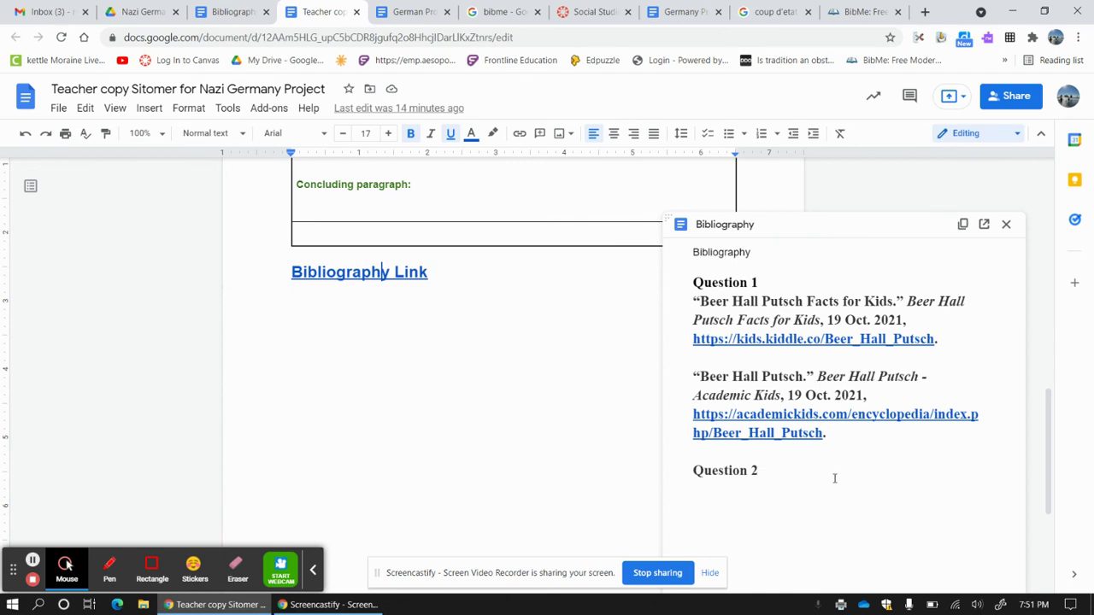
pyautogui.scroll(5, 549, 428)
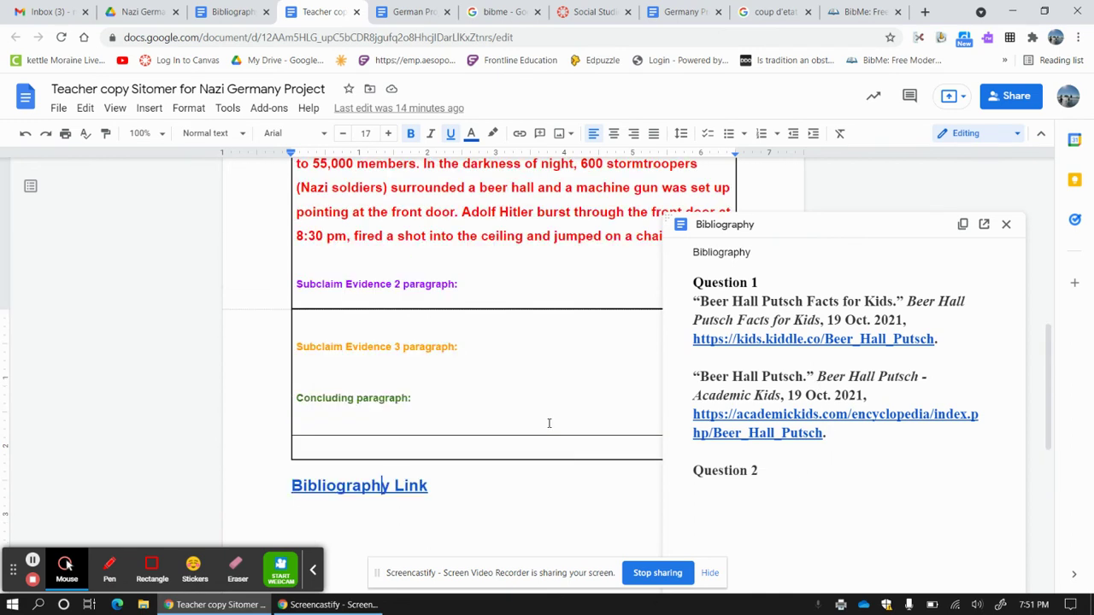
# - Open the kids.kiddle.co Beer Hall Putsch source from the Bibliography preview, look over the article, and close its page
pyautogui.click(794, 339)
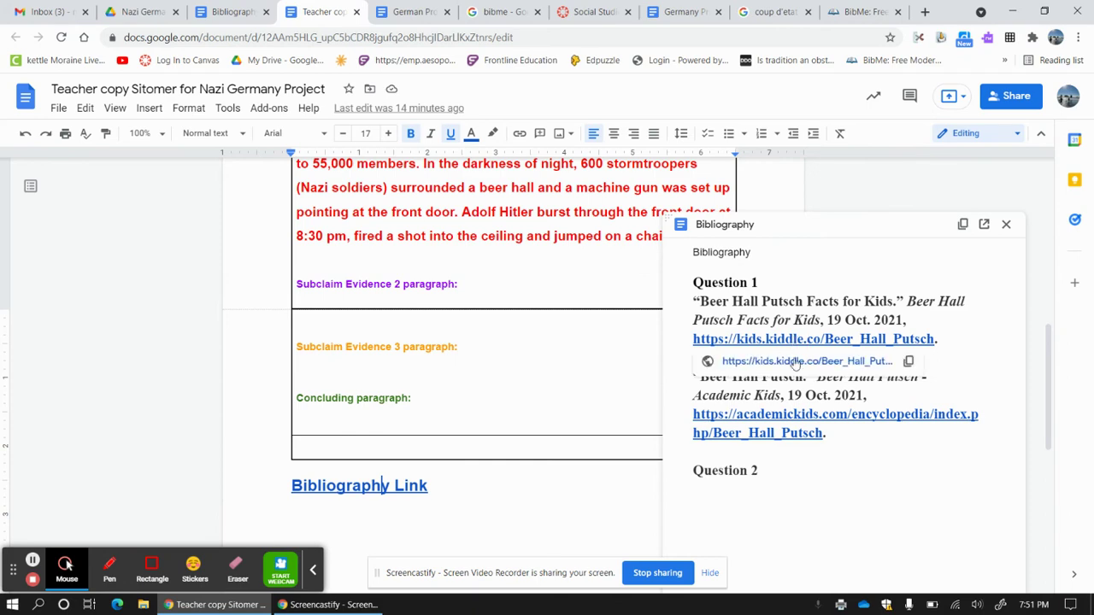
pyautogui.click(793, 362)
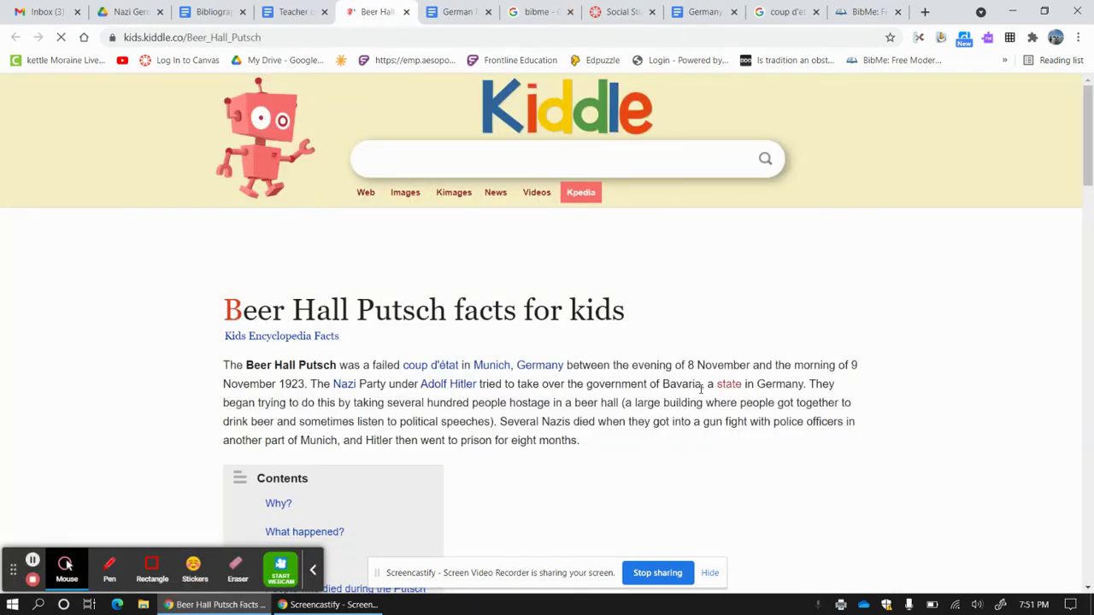
pyautogui.scroll(-2, 676, 400)
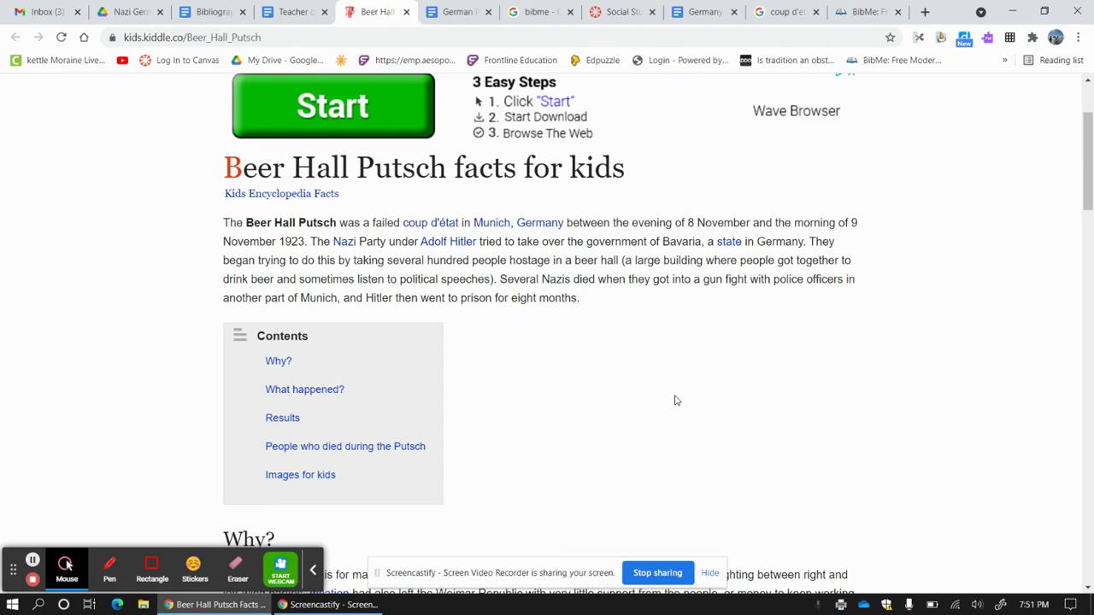
pyautogui.scroll(2, 676, 401)
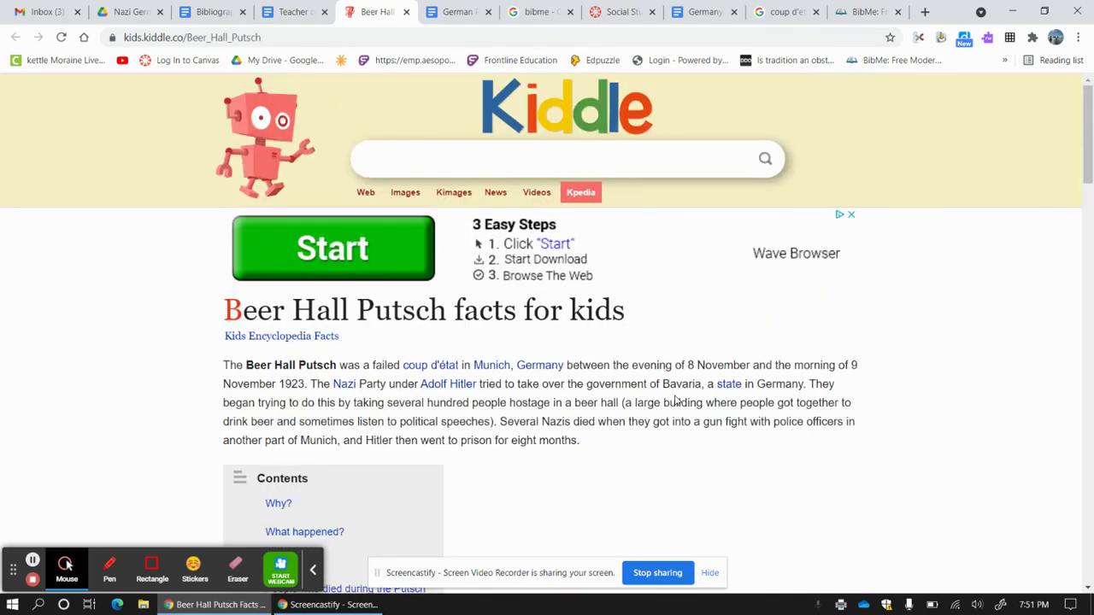
pyautogui.scroll(-2, 676, 401)
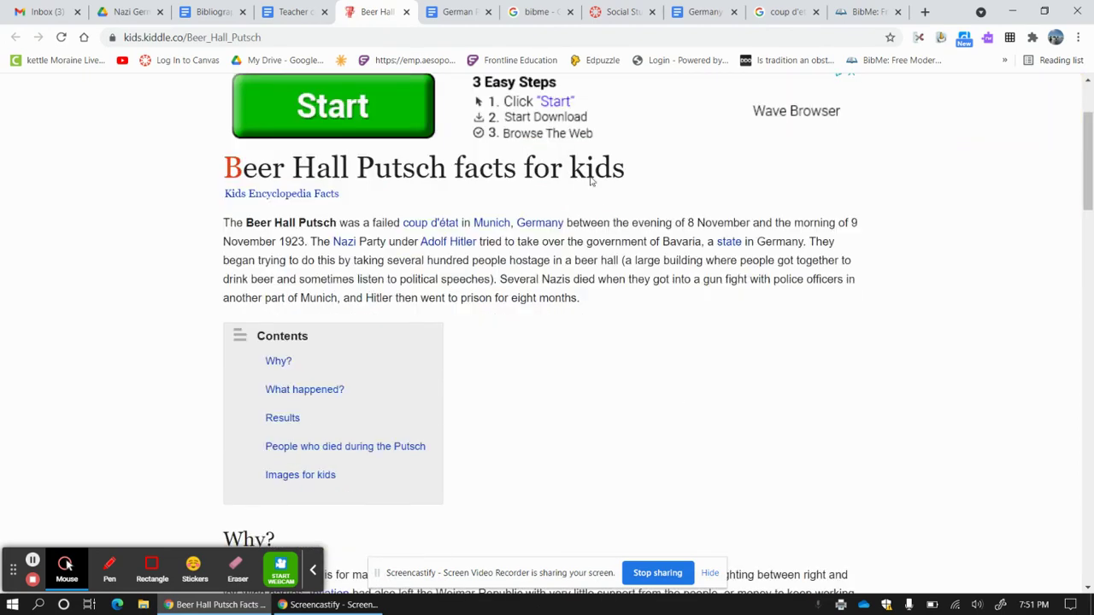
pyautogui.click(407, 12)
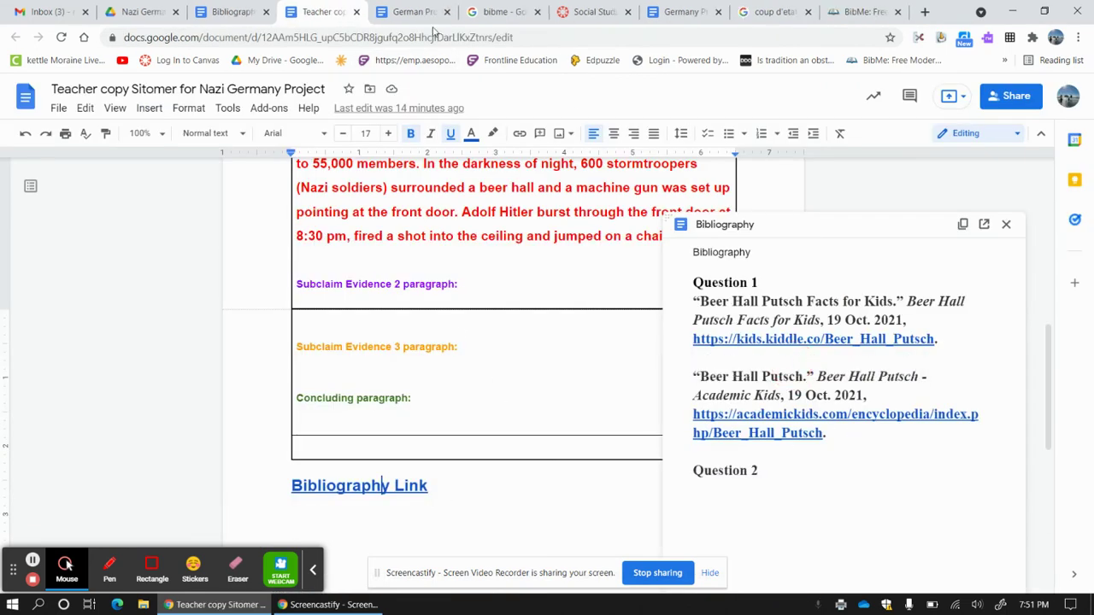
# - Review the Bibliography document, the BibMe citation list, and the source URLs under the first subclaim question in the Cornell notes
pyautogui.click(245, 15)
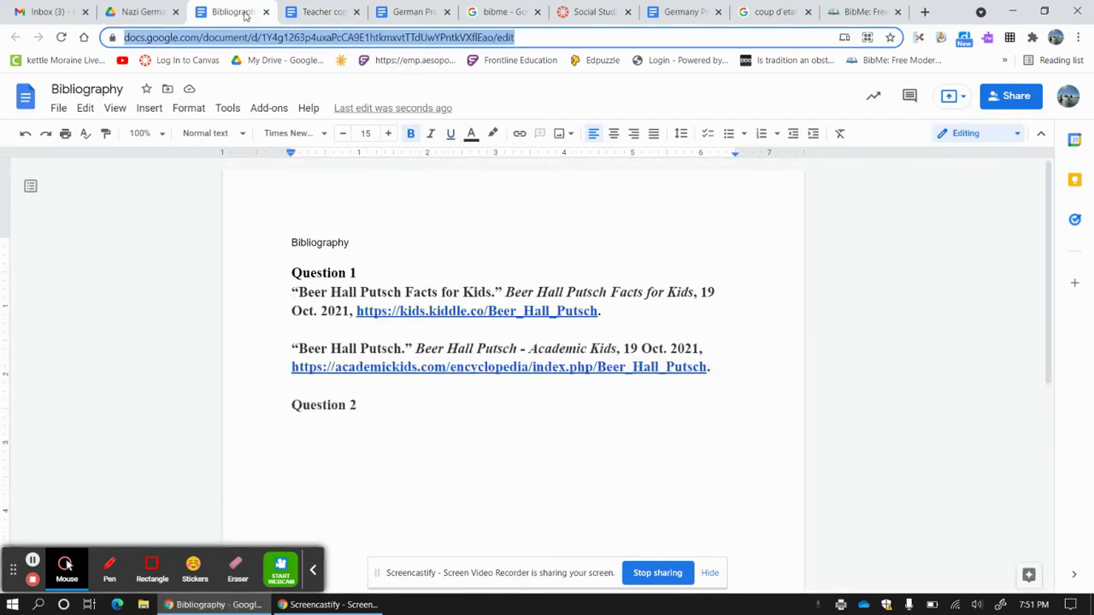
pyautogui.click(864, 13)
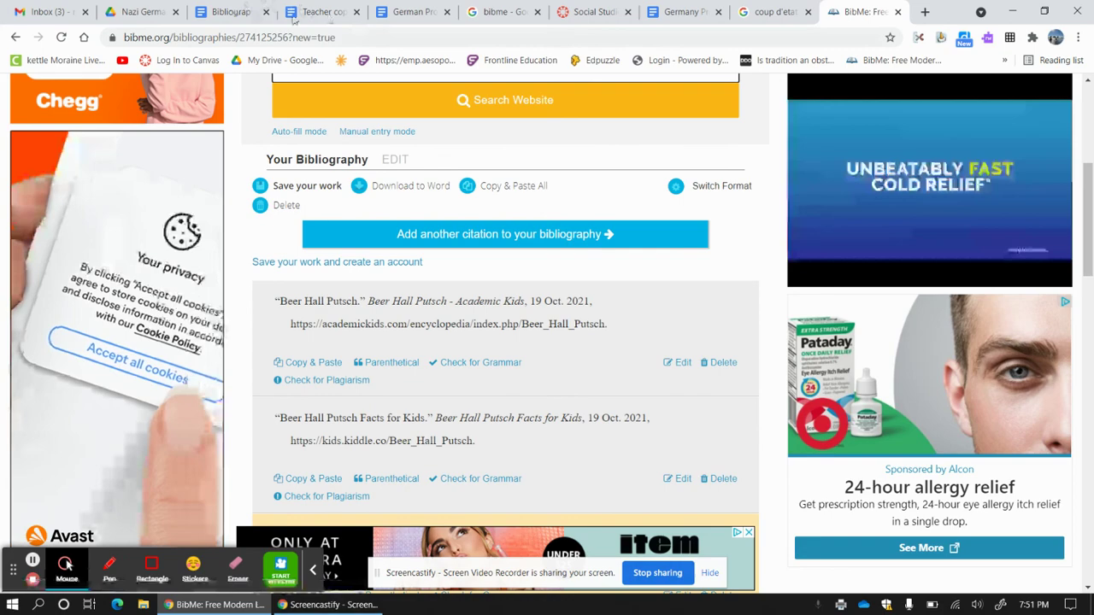
pyautogui.click(414, 11)
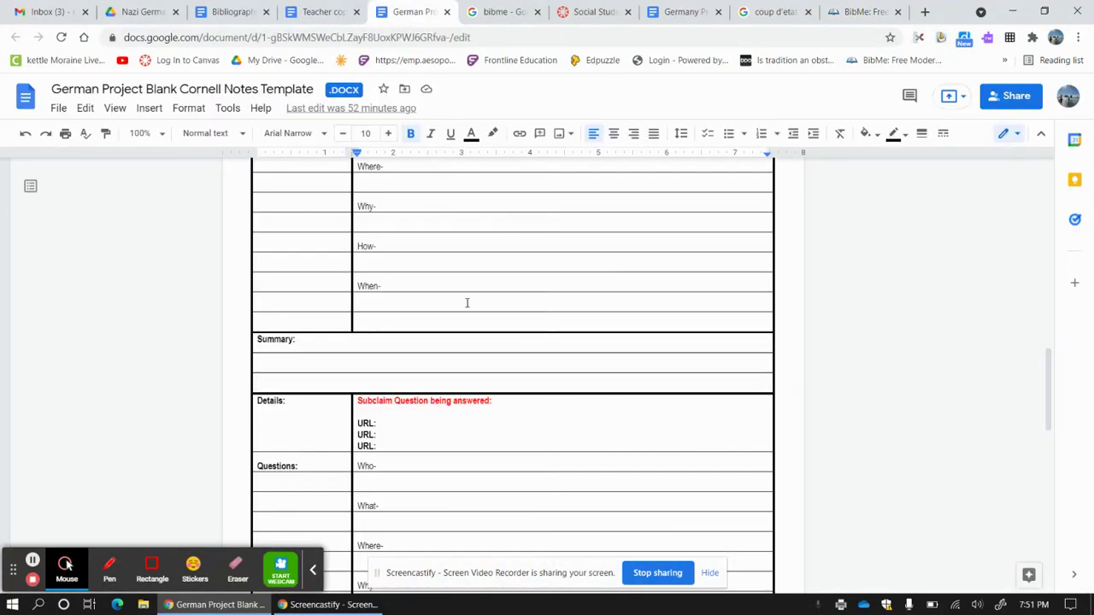
pyautogui.scroll(10, 466, 303)
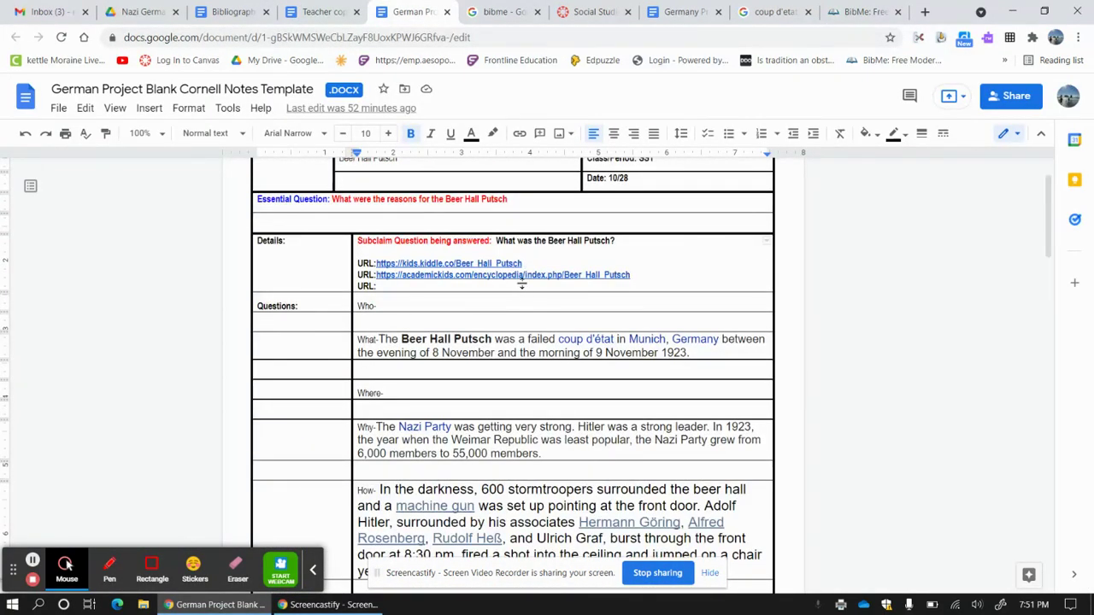